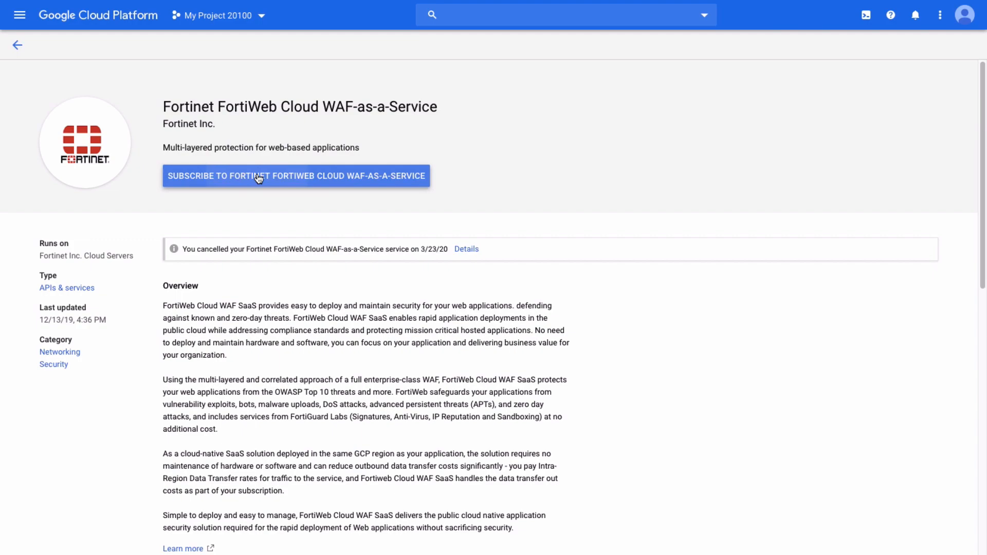
Subscribe to the Fortinet FortiWeb Cloud WAF-as-a-Service plan, accepting its terms and the project's billing account.
{"action": "left_click", "coordinate": [259, 178]}
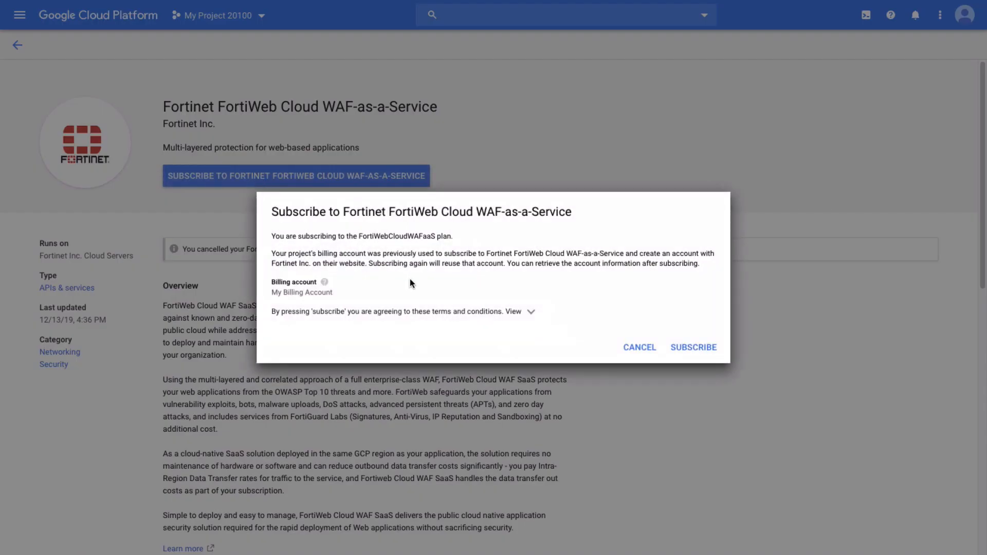
{"action": "left_click", "coordinate": [697, 347]}
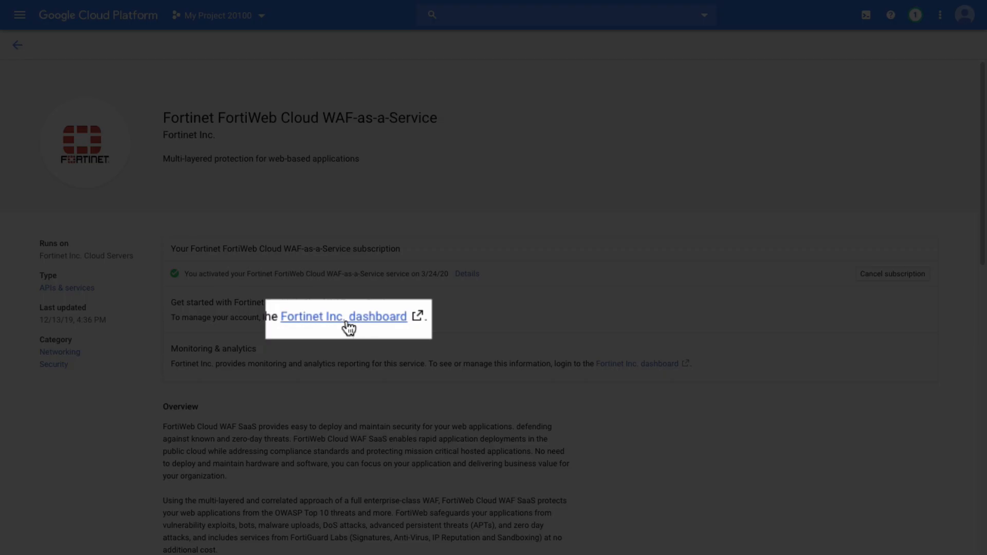
Open the Fortinet Inc. dashboard and log in to FortiWeb Cloud with the prefilled FortiCloud account credentials.
{"action": "left_click", "coordinate": [337, 317]}
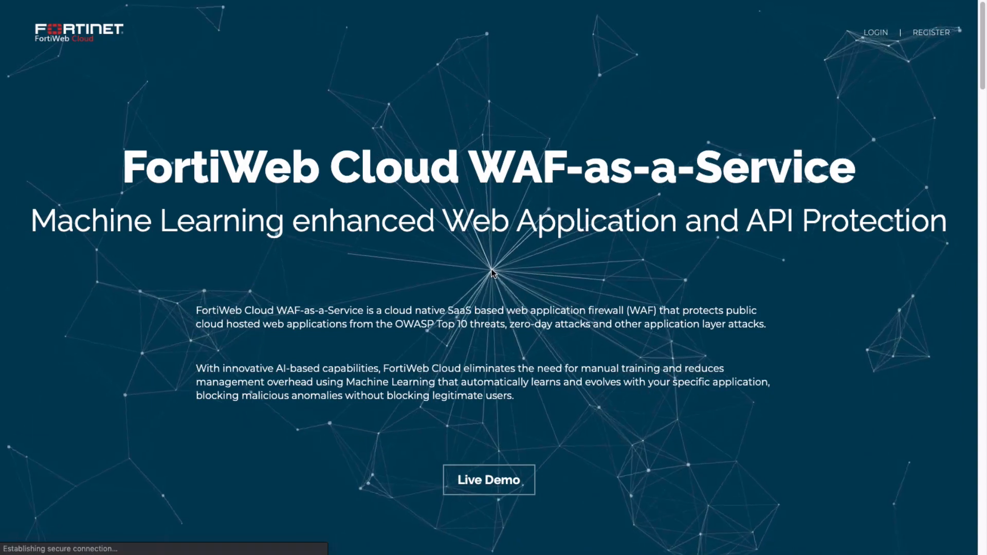
{"action": "left_click", "coordinate": [874, 30]}
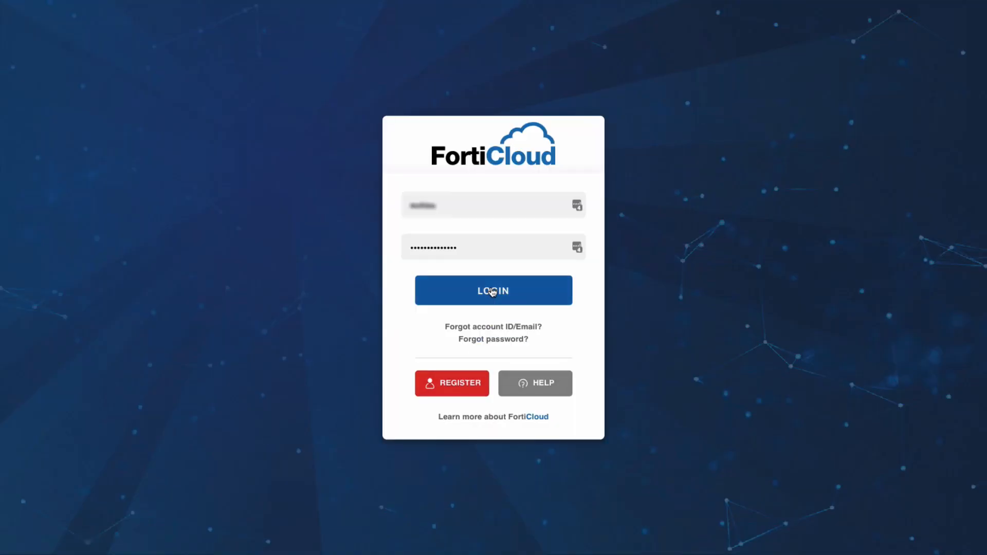
{"action": "left_click", "coordinate": [492, 291]}
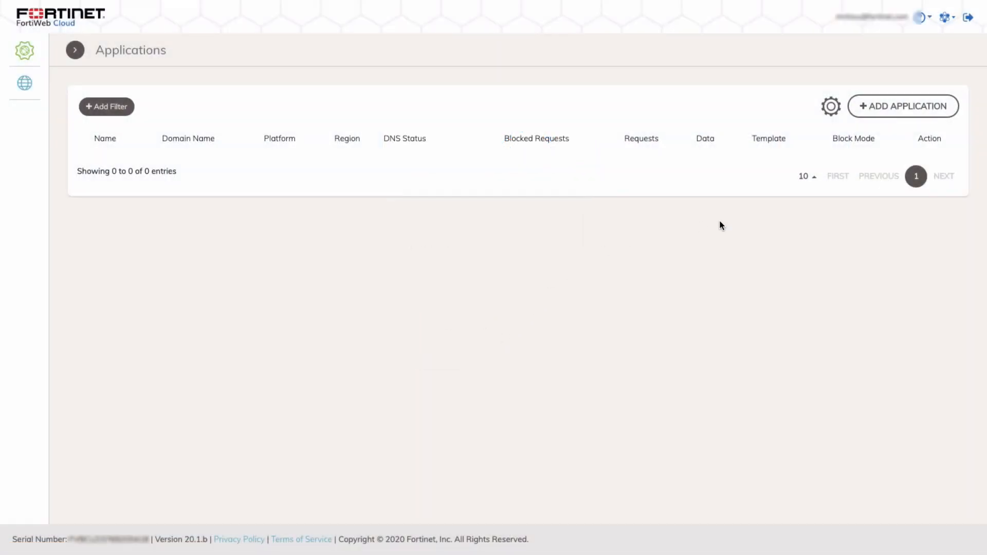
Add a web application named FortiWeb Demo, enter the website's domain name, and continue to the network settings.
{"action": "left_click", "coordinate": [902, 108]}
{"action": "type", "text": "Forti"}
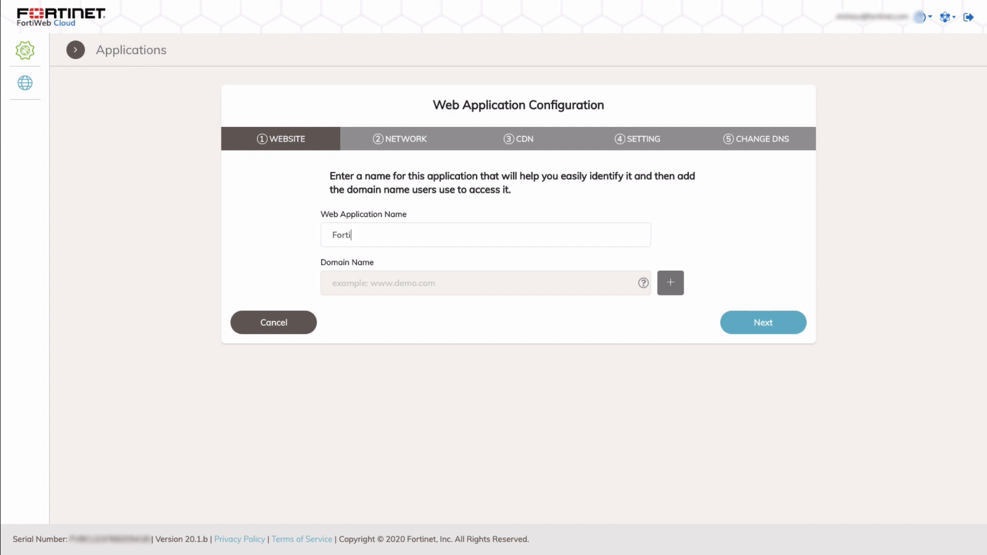
{"action": "type", "text": "Web"}
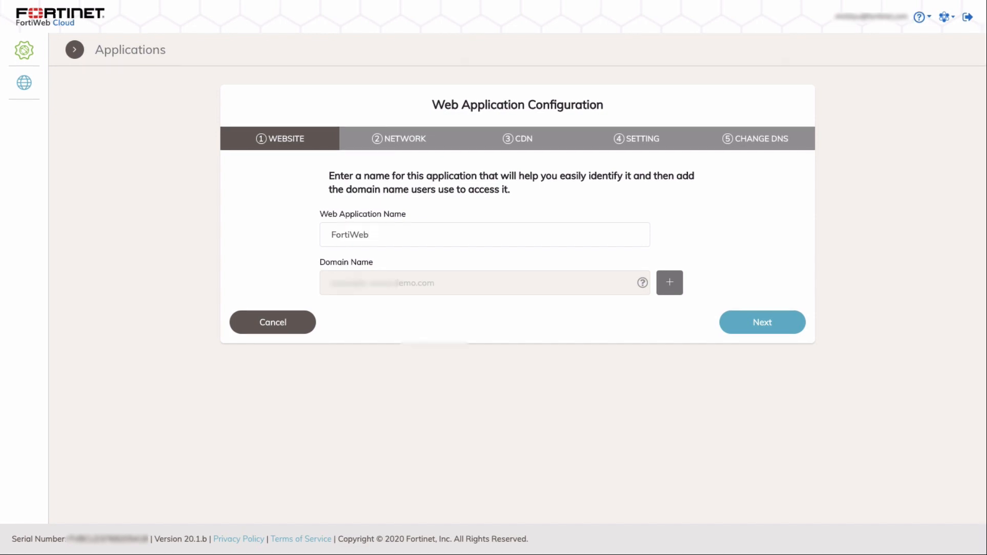
{"action": "type", "text": " Demo"}
{"action": "key", "text": "Tab"}
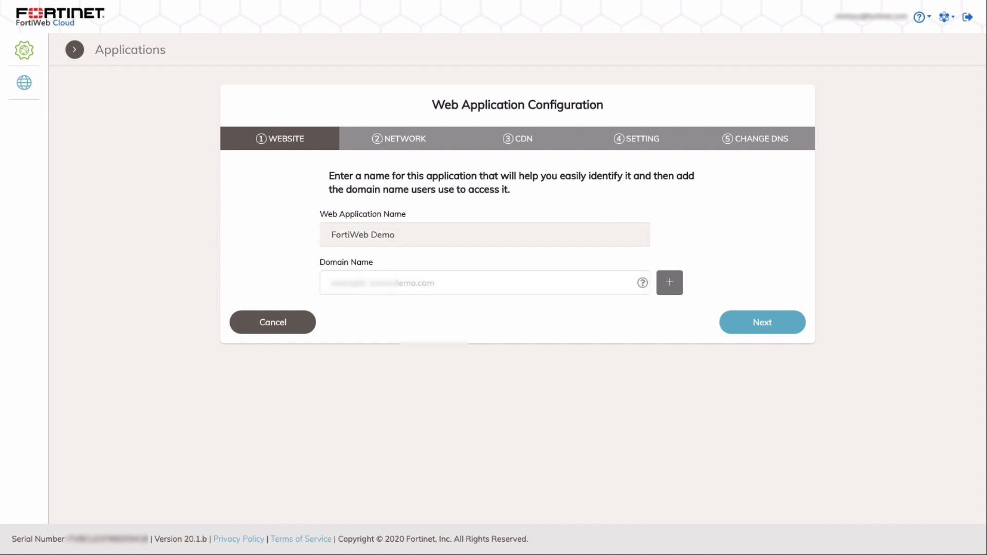
{"action": "type", "text": "my"}
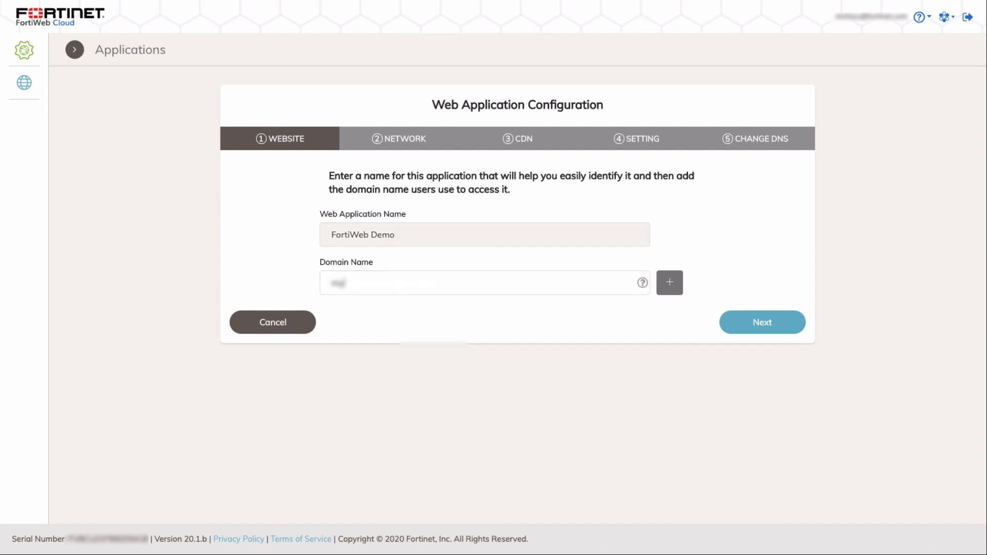
{"action": "type", "text": "website.com"}
{"action": "left_click", "coordinate": [762, 323]}
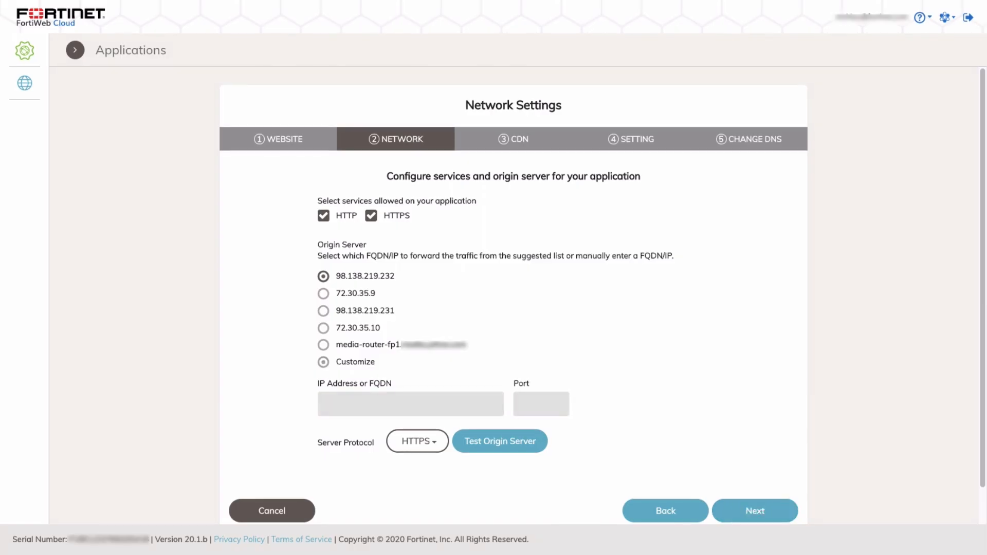
Choose the suggested address 98.138.219.232 as the origin server and test it over HTTPS.
{"action": "left_click", "coordinate": [323, 362]}
{"action": "left_click", "coordinate": [330, 404]}
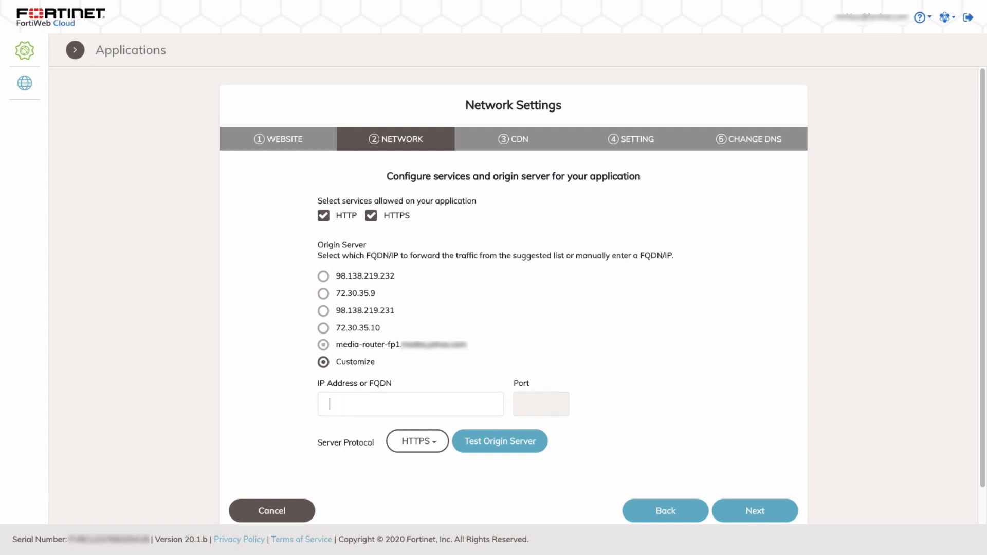
{"action": "left_click", "coordinate": [323, 277]}
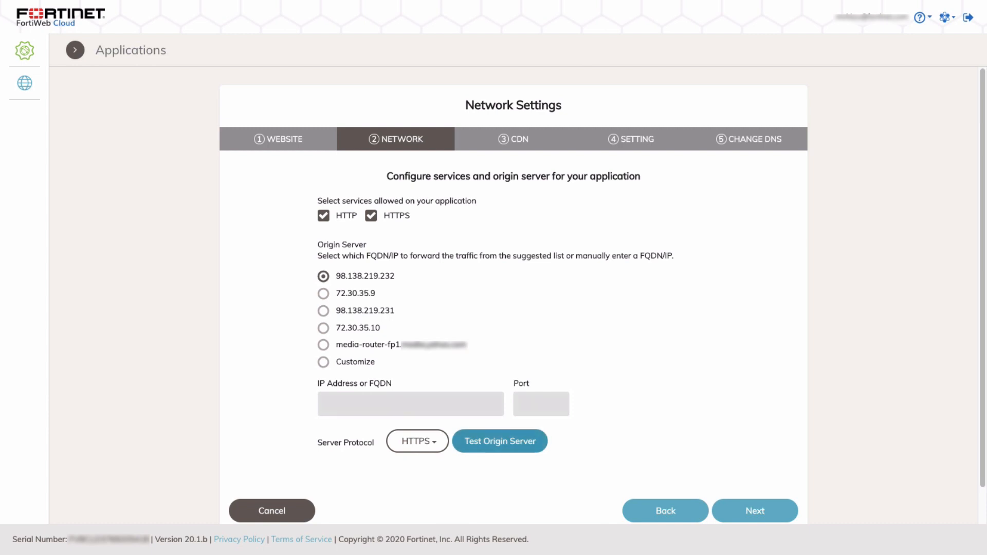
{"action": "left_click", "coordinate": [500, 441]}
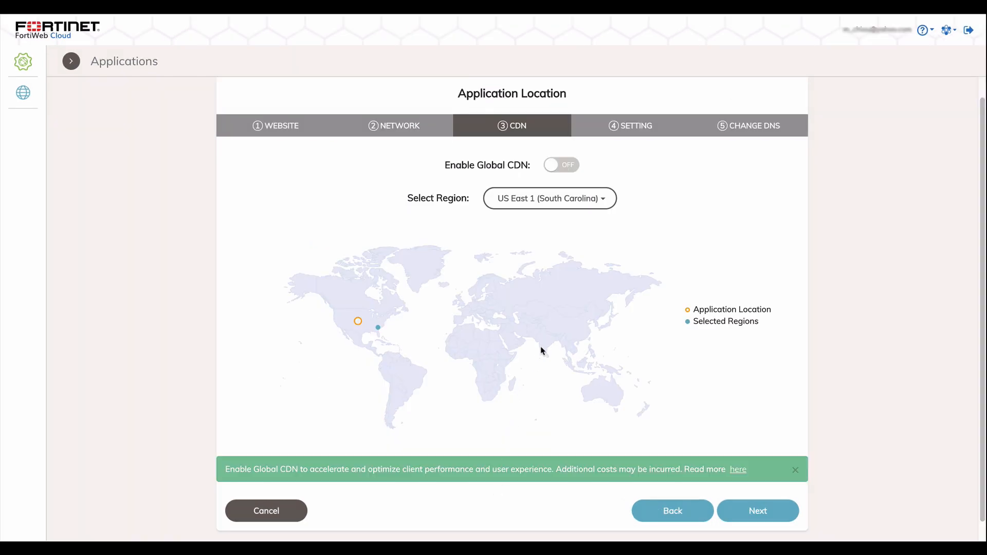
{"action": "left_click", "coordinate": [605, 201]}
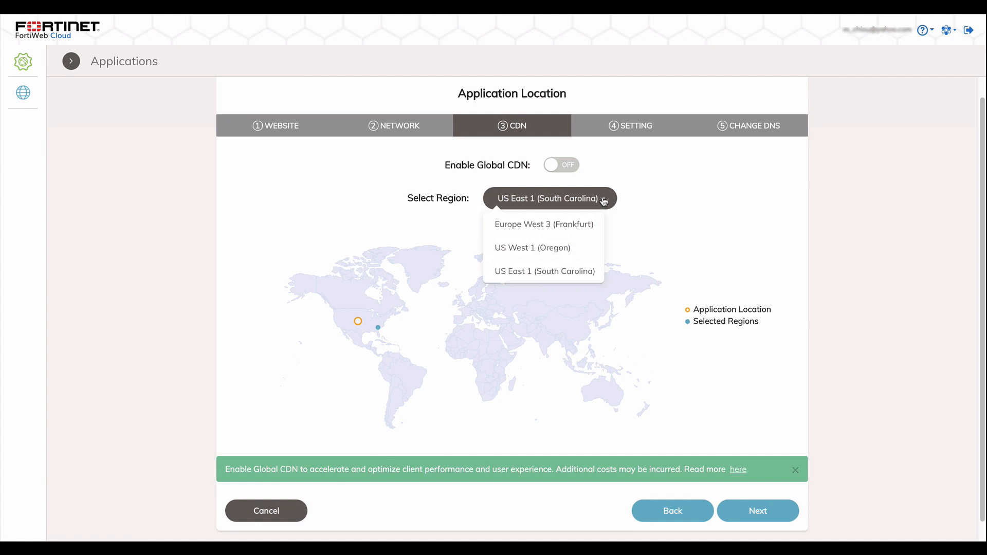
{"action": "left_click", "coordinate": [605, 201]}
{"action": "left_click", "coordinate": [566, 165]}
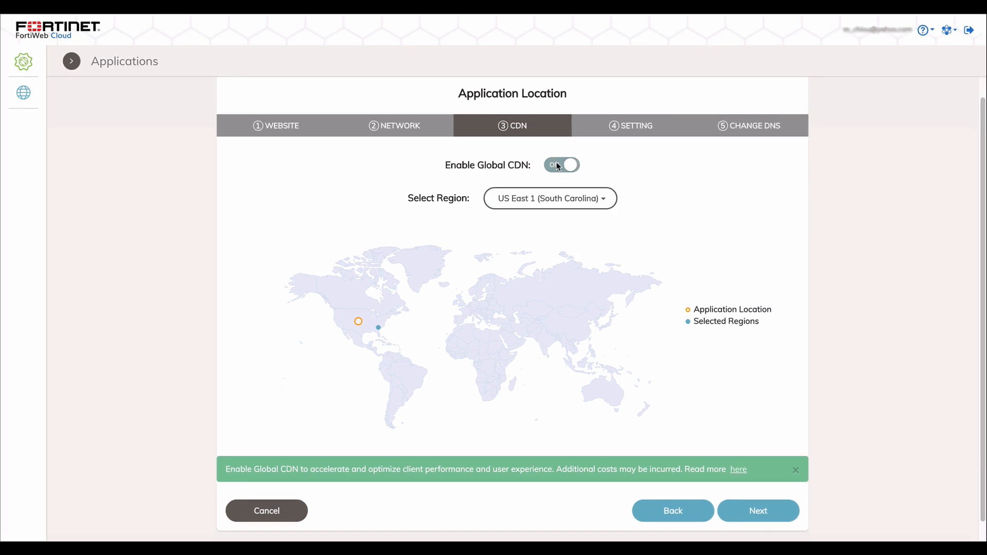
{"action": "left_click", "coordinate": [557, 163]}
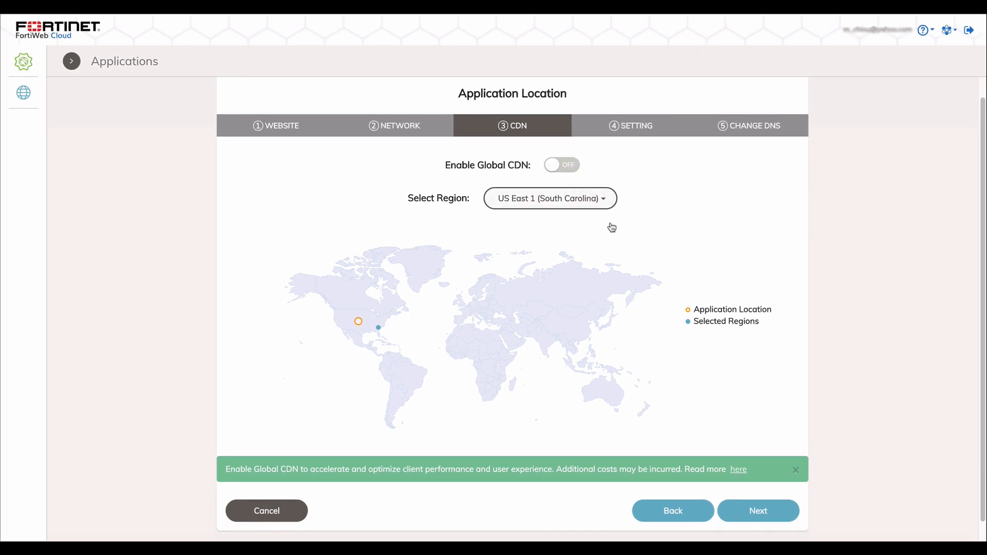
Accept US East 1 (South Carolina) without Global CDN, save the application with Block mode off, and close the DNS configuration.
{"action": "left_click", "coordinate": [758, 511]}
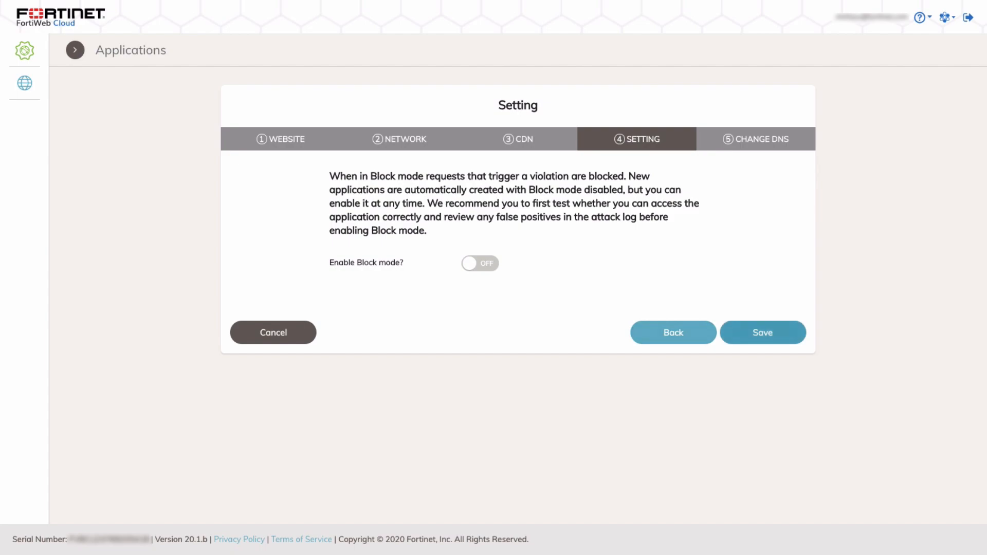
{"action": "left_click", "coordinate": [763, 333]}
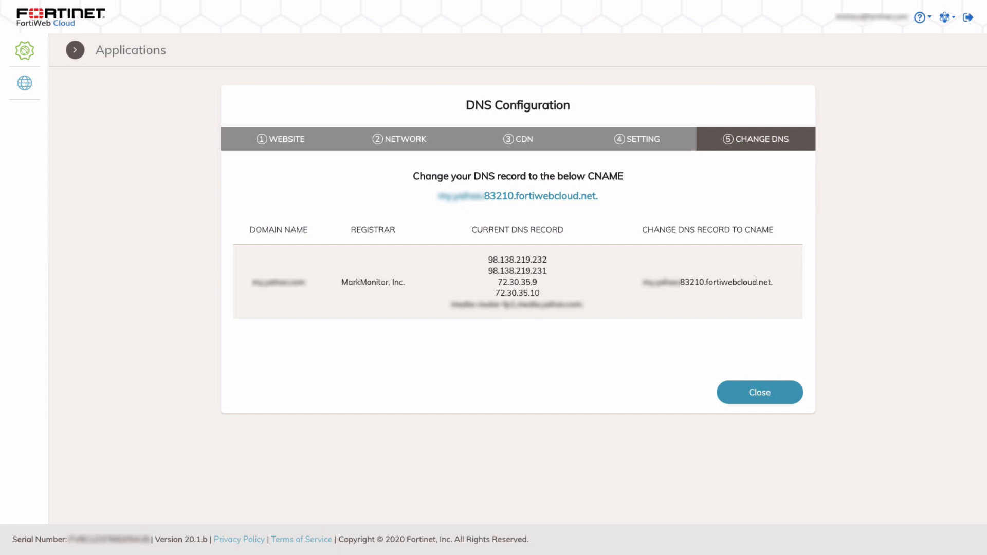
{"action": "left_click", "coordinate": [760, 392]}
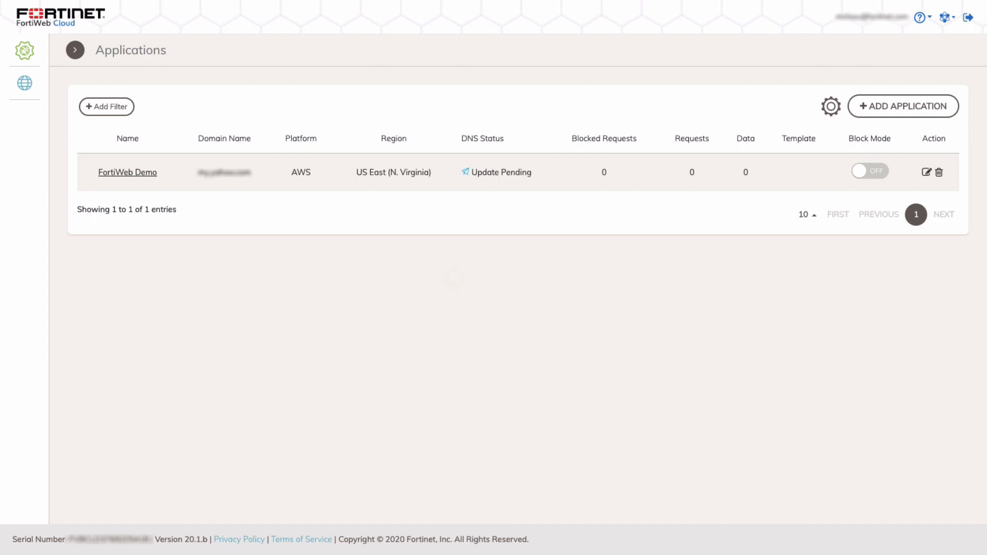
Open the FortiWeb Demo dashboard and examine its server status, threat level, throughput and incoming requests.
{"action": "mouse_move", "coordinate": [497, 172]}
{"action": "left_click", "coordinate": [128, 172]}
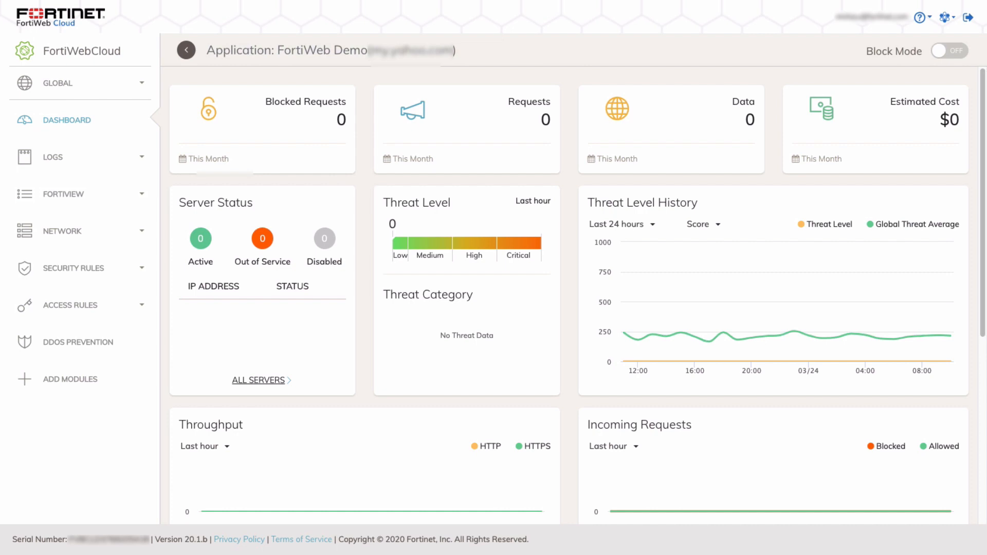
{"action": "scroll", "coordinate": [576, 293], "scroll_direction": "down", "scroll_amount": 6}
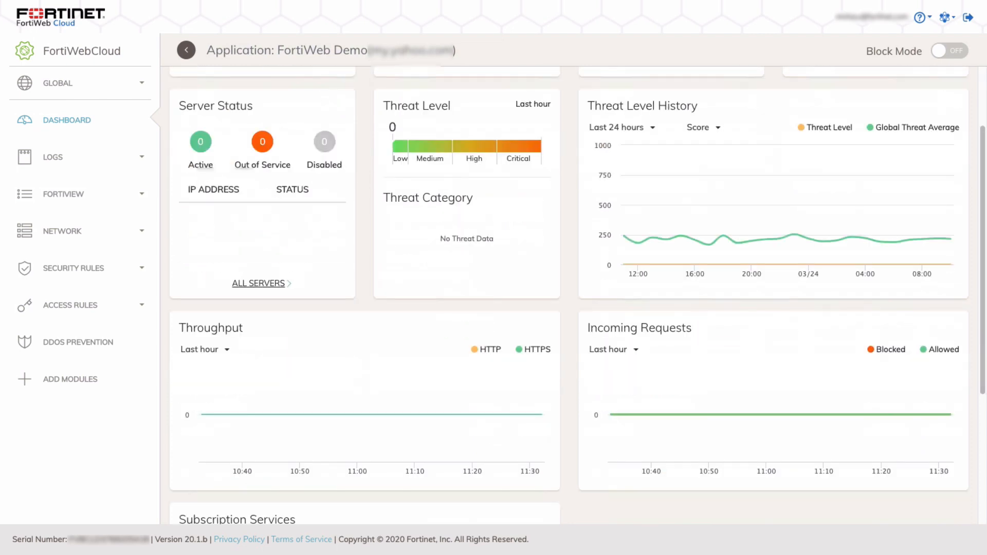
{"action": "scroll", "coordinate": [463, 456], "scroll_direction": "up", "scroll_amount": 7}
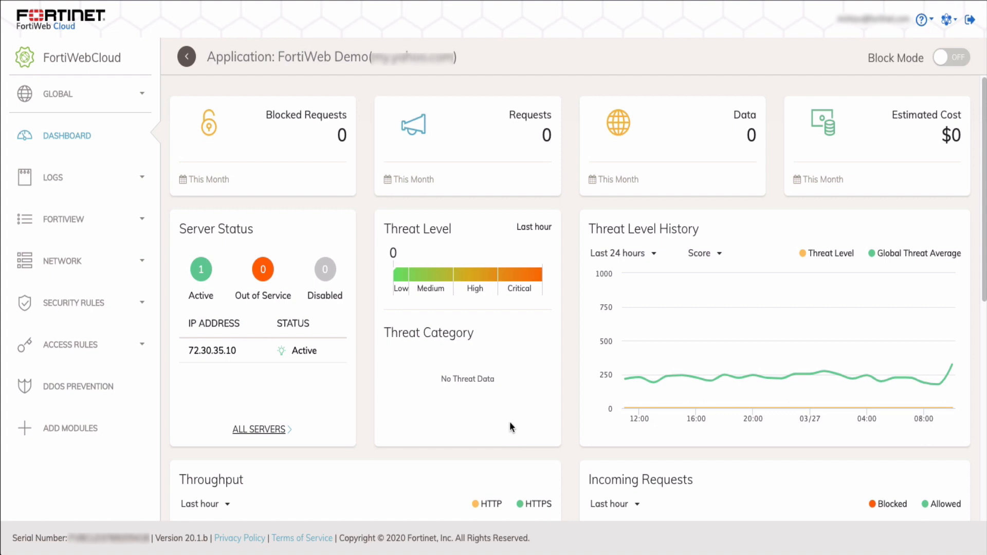
{"action": "mouse_move", "coordinate": [632, 383]}
{"action": "scroll", "coordinate": [575, 399], "scroll_direction": "down", "scroll_amount": 2}
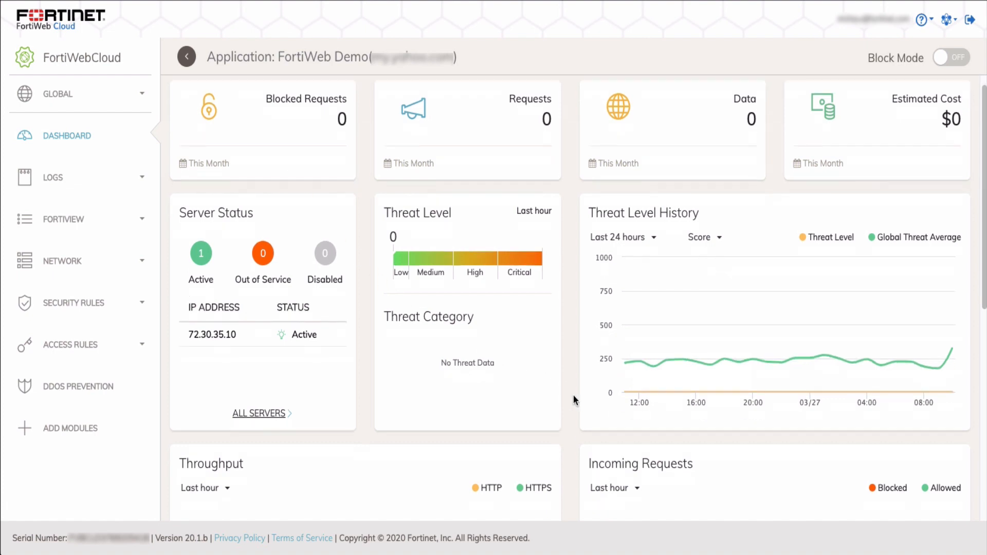
{"action": "scroll", "coordinate": [575, 399], "scroll_direction": "down", "scroll_amount": 1}
{"action": "mouse_move", "coordinate": [622, 406]}
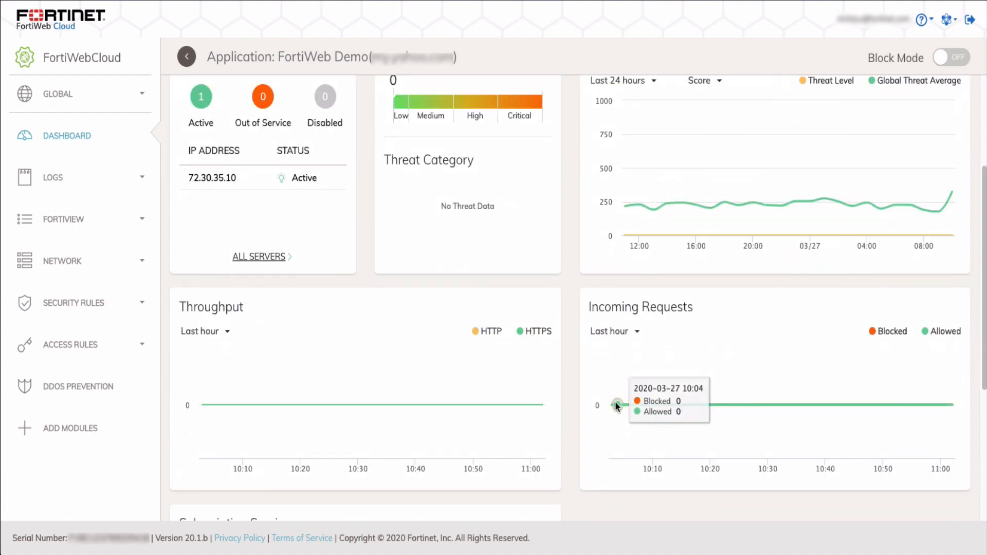
{"action": "mouse_move", "coordinate": [507, 398]}
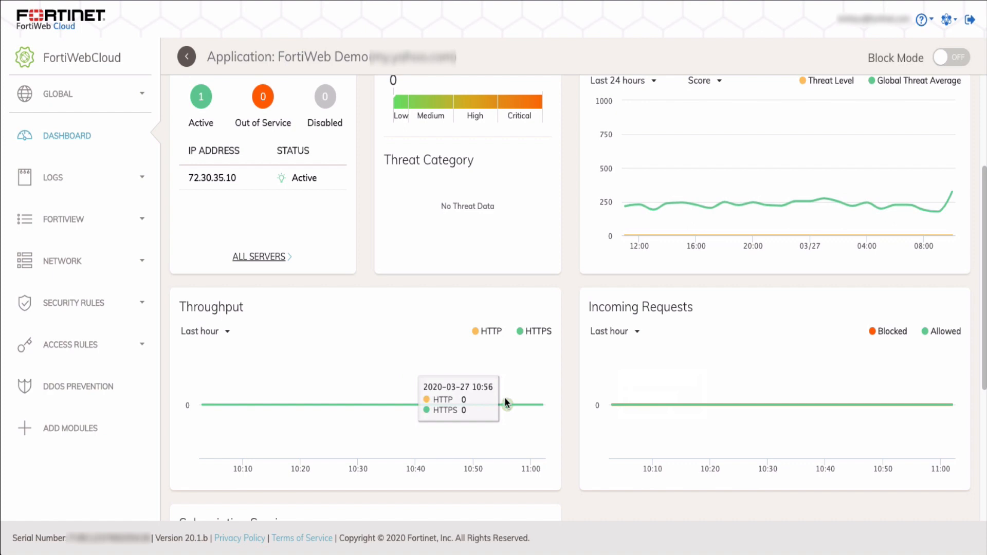
{"action": "scroll", "coordinate": [505, 399], "scroll_direction": "up", "scroll_amount": 1}
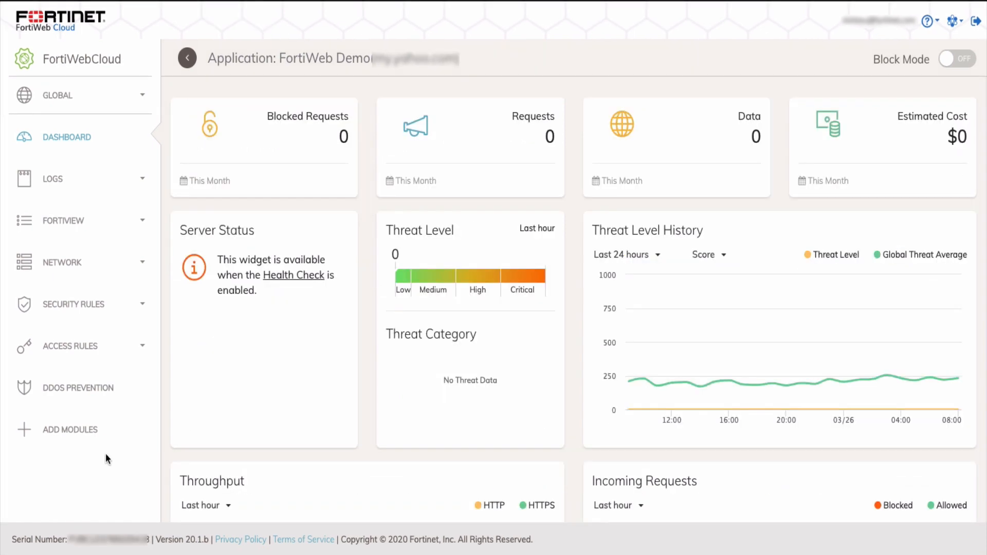
Start adding modules and enable security rules for the application, including Anomaly Detection, Information Leakage and MITB Protection.
{"action": "left_click", "coordinate": [75, 433]}
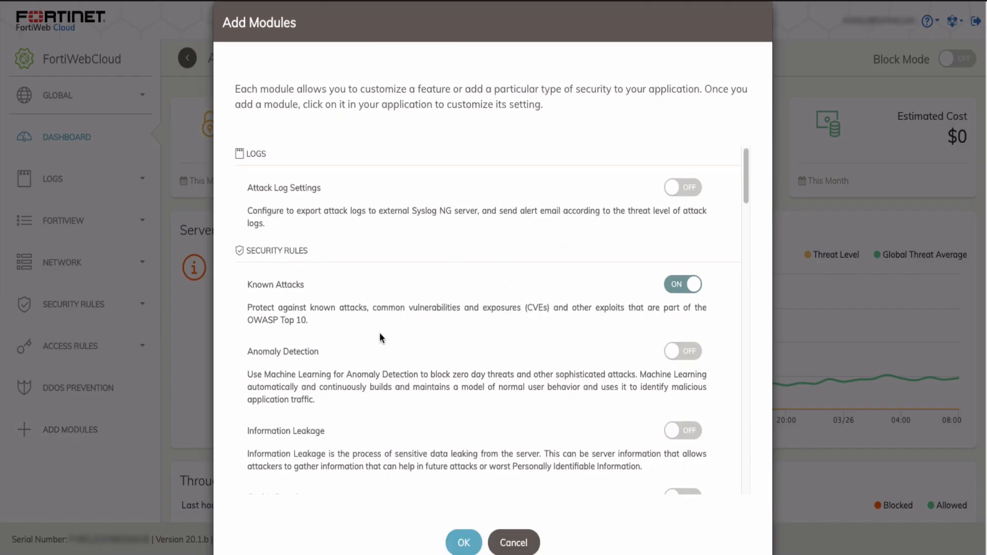
{"action": "left_click", "coordinate": [690, 355]}
{"action": "scroll", "coordinate": [687, 360], "scroll_direction": "down", "scroll_amount": 2}
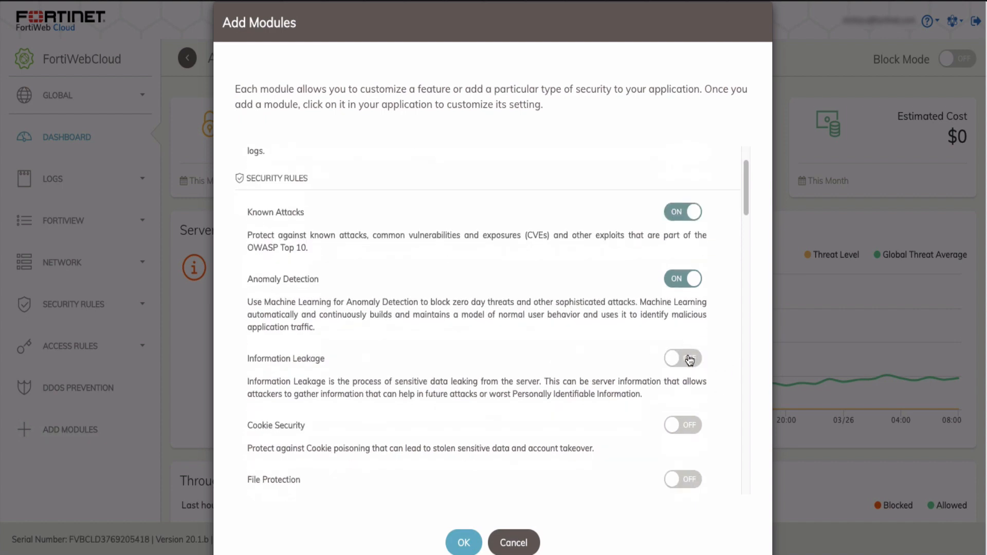
{"action": "left_click", "coordinate": [690, 355]}
{"action": "scroll", "coordinate": [689, 357], "scroll_direction": "down", "scroll_amount": 3}
{"action": "left_click", "coordinate": [690, 359]}
{"action": "scroll", "coordinate": [689, 334], "scroll_direction": "down", "scroll_amount": 6}
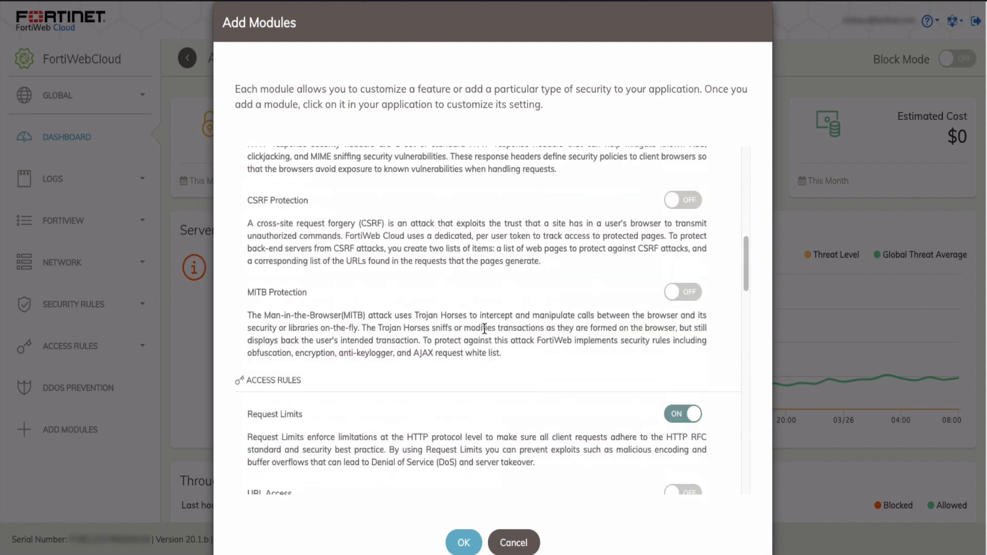
{"action": "left_click", "coordinate": [689, 293]}
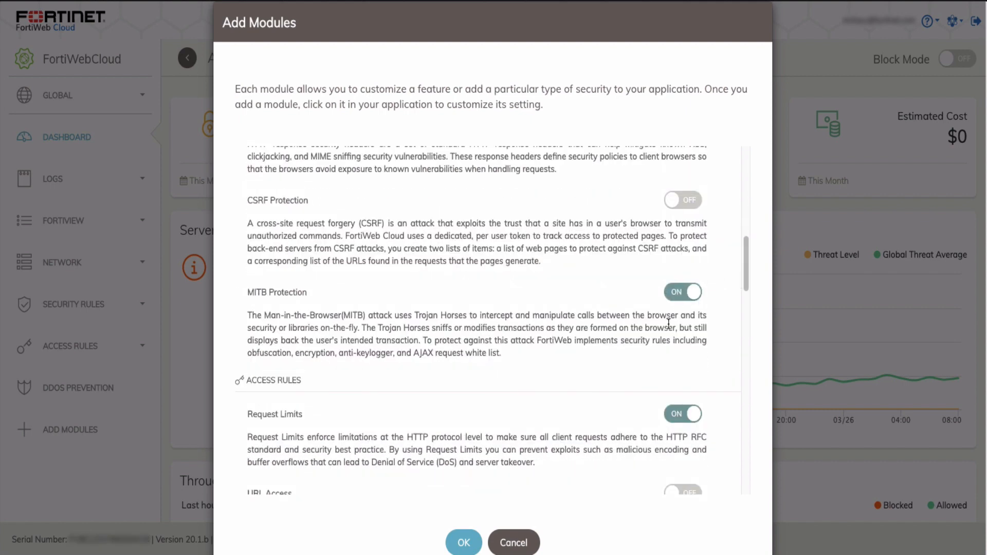
Enable the bot mitigation modules Biometrics Based Detection, Threshold Based Detection and Bot Deception.
{"action": "scroll", "coordinate": [664, 324], "scroll_direction": "down", "scroll_amount": 3}
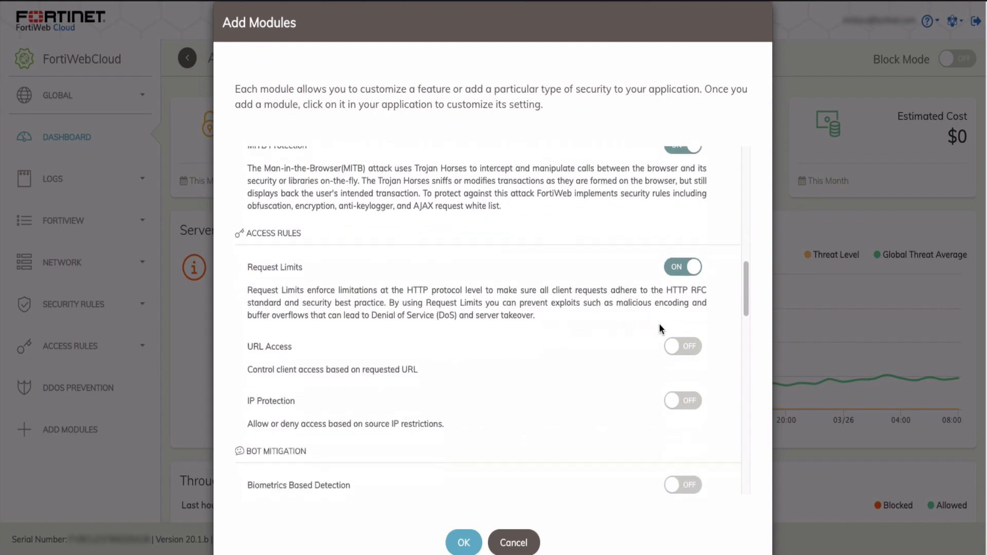
{"action": "scroll", "coordinate": [660, 324], "scroll_direction": "down", "scroll_amount": 4}
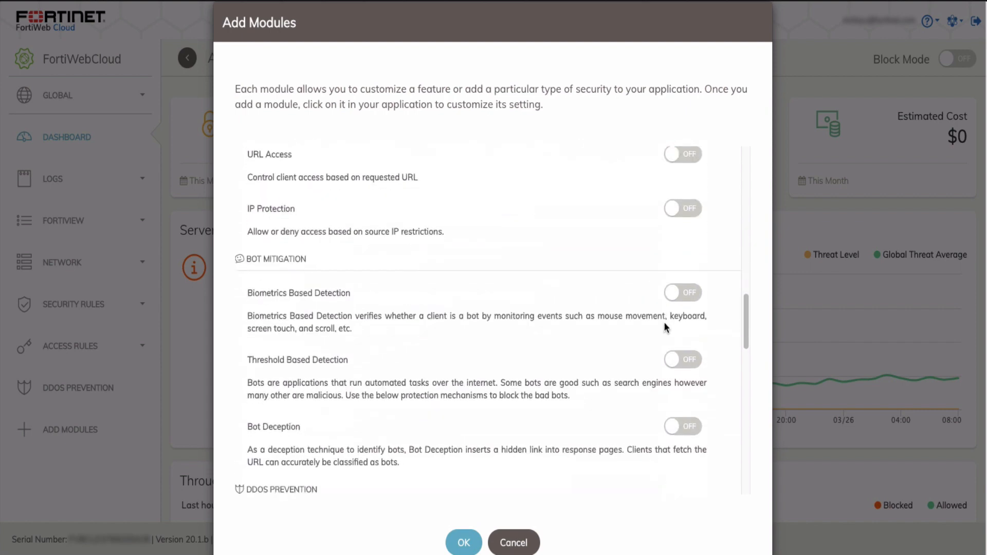
{"action": "scroll", "coordinate": [665, 323], "scroll_direction": "down", "scroll_amount": 2}
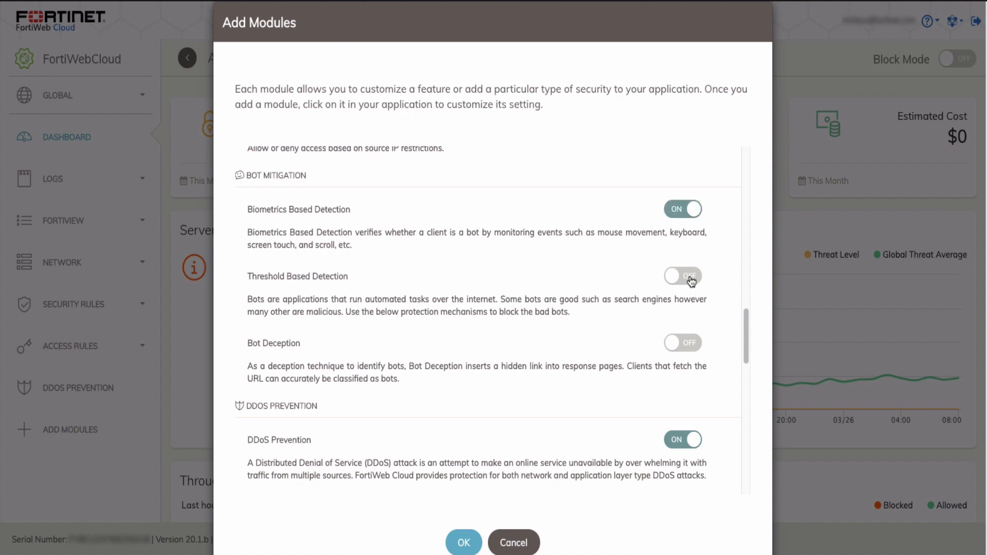
{"action": "left_click", "coordinate": [690, 344]}
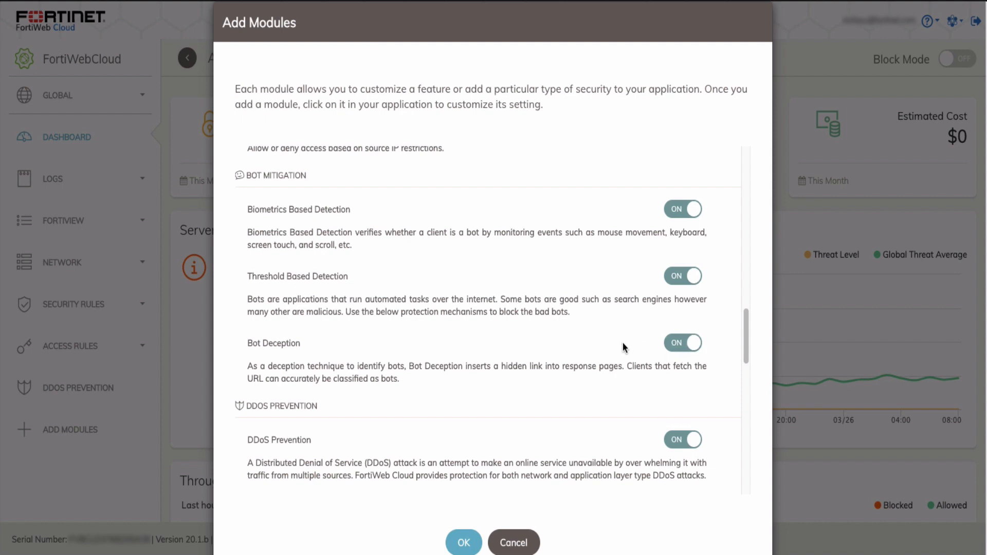
{"action": "scroll", "coordinate": [690, 394], "scroll_direction": "down", "scroll_amount": 3}
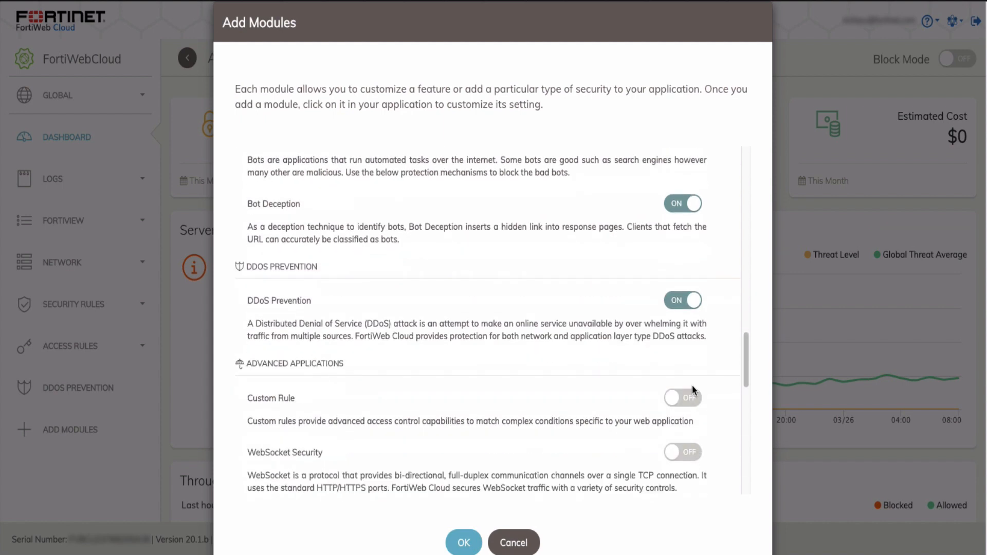
Enable the Account Takeover and Rewriting Requests modules and save the module selection for the application.
{"action": "scroll", "coordinate": [692, 383], "scroll_direction": "down", "scroll_amount": 2}
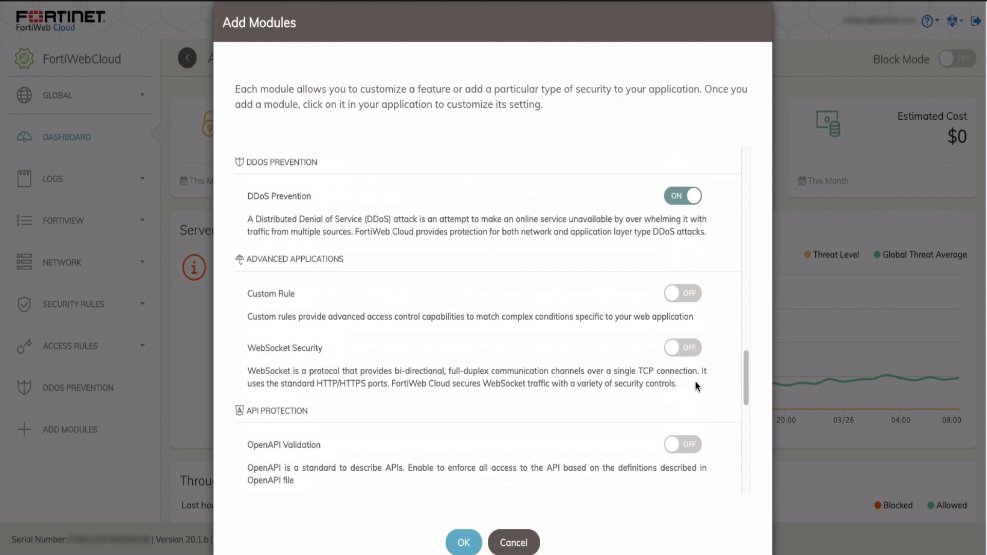
{"action": "scroll", "coordinate": [697, 385], "scroll_direction": "down", "scroll_amount": 2}
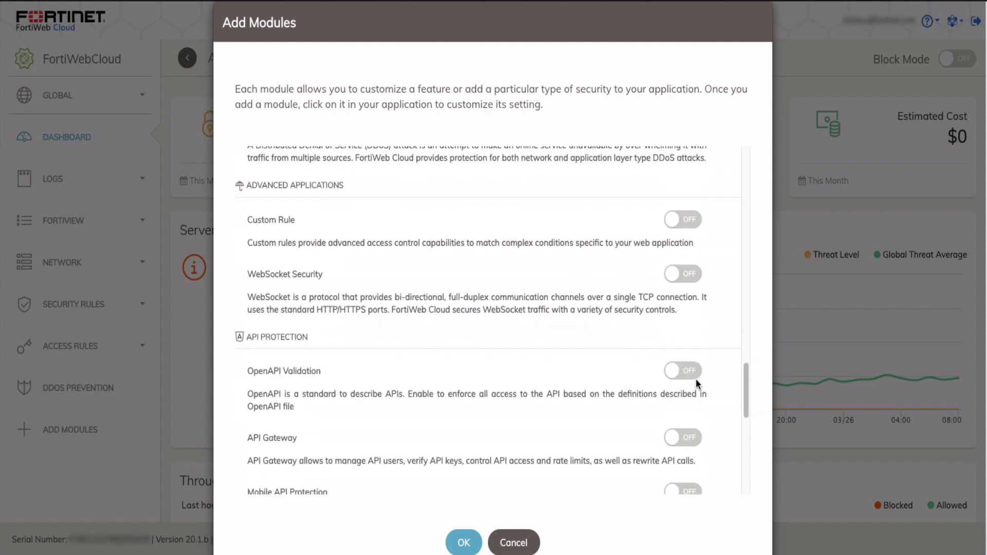
{"action": "scroll", "coordinate": [695, 378], "scroll_direction": "down", "scroll_amount": 1}
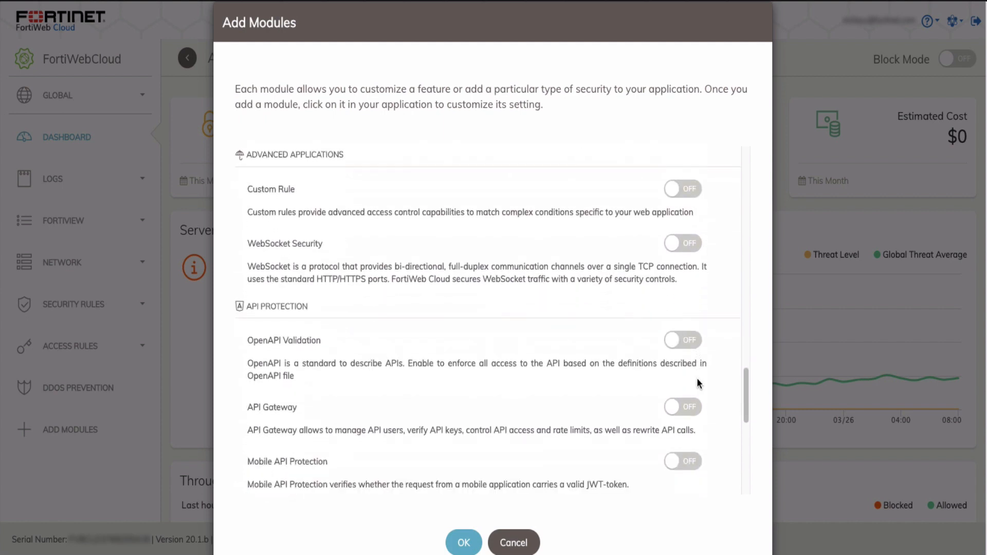
{"action": "scroll", "coordinate": [698, 384], "scroll_direction": "down", "scroll_amount": 2}
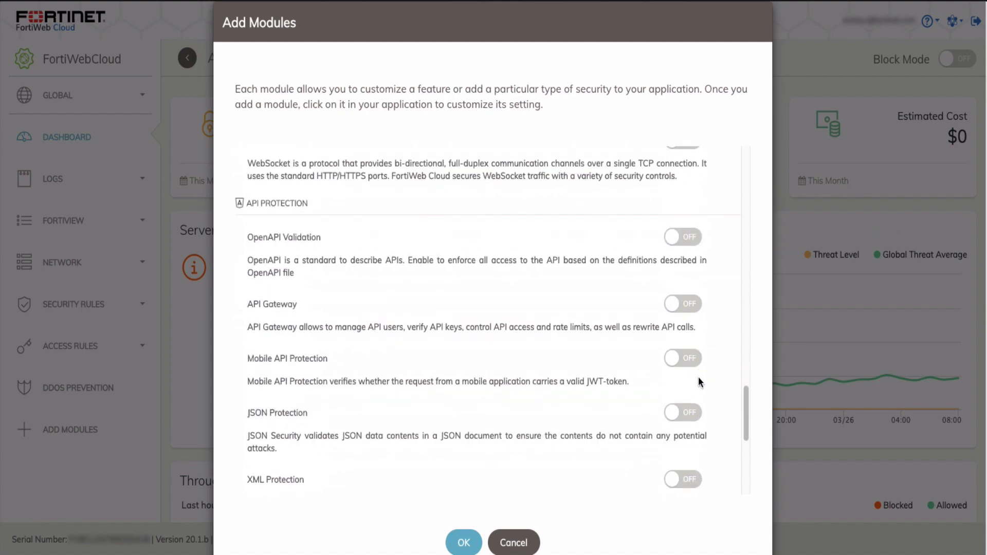
{"action": "scroll", "coordinate": [699, 383], "scroll_direction": "down", "scroll_amount": 1}
{"action": "scroll", "coordinate": [702, 383], "scroll_direction": "down", "scroll_amount": 1}
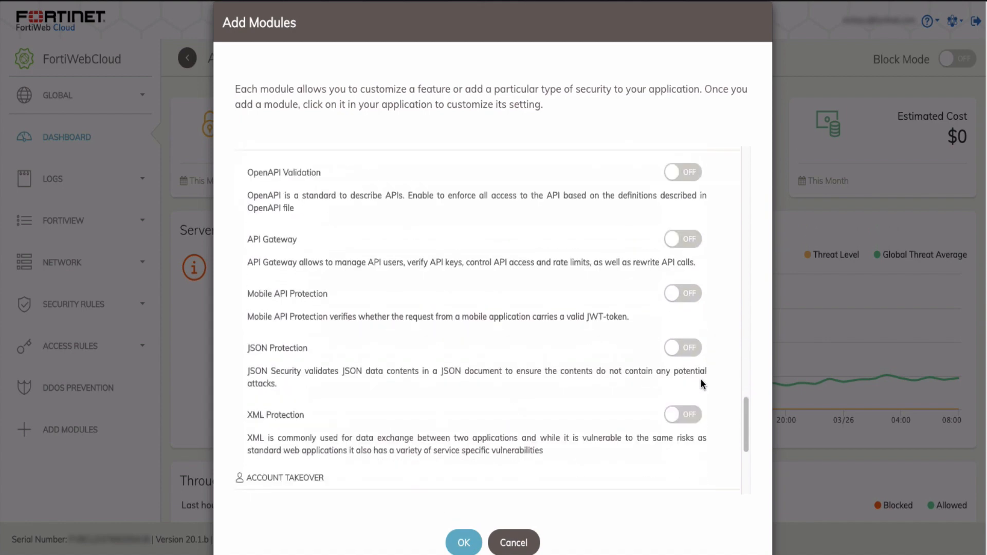
{"action": "scroll", "coordinate": [702, 383], "scroll_direction": "down", "scroll_amount": 4}
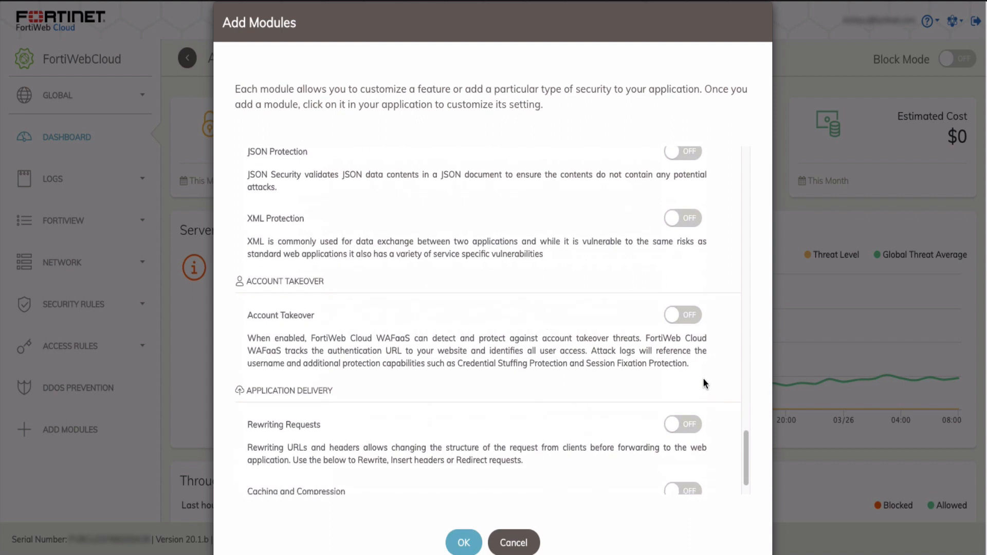
{"action": "scroll", "coordinate": [704, 384], "scroll_direction": "down", "scroll_amount": 1}
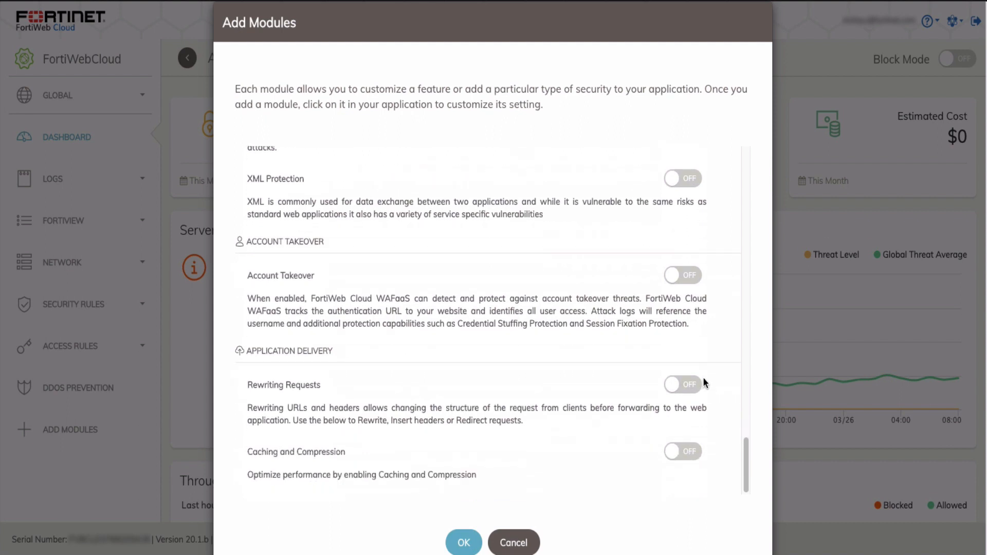
{"action": "left_click", "coordinate": [688, 278]}
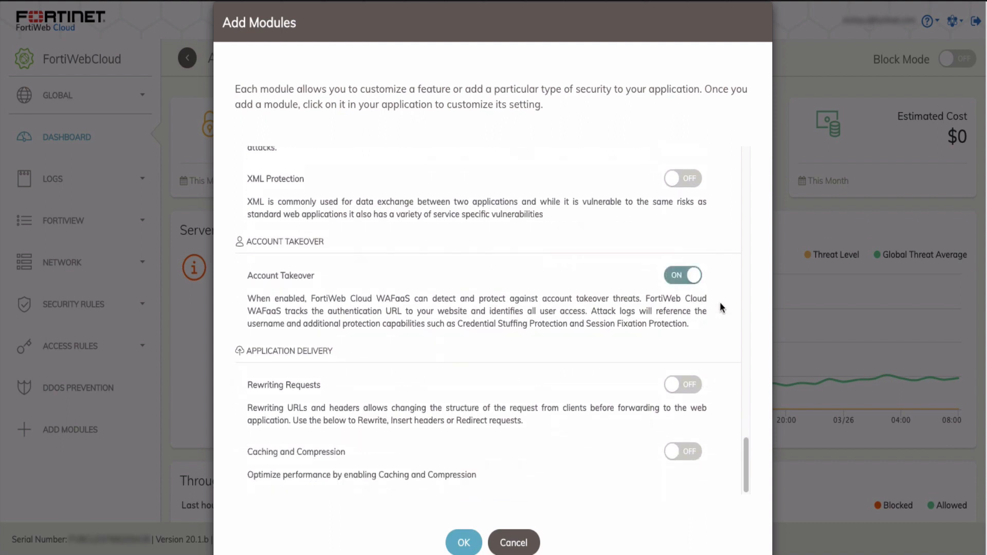
{"action": "scroll", "coordinate": [720, 301], "scroll_direction": "down", "scroll_amount": 1}
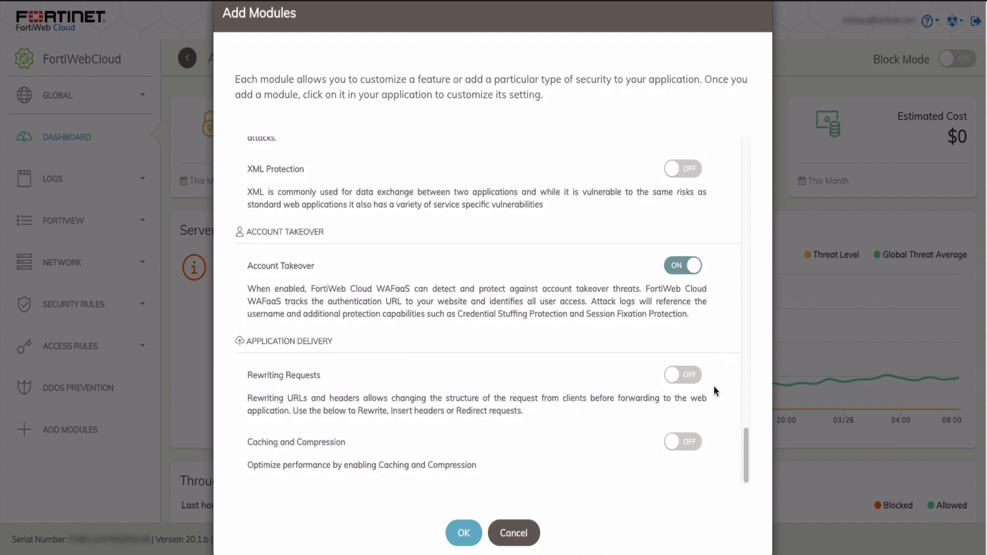
{"action": "left_click", "coordinate": [687, 375]}
{"action": "left_click", "coordinate": [462, 527]}
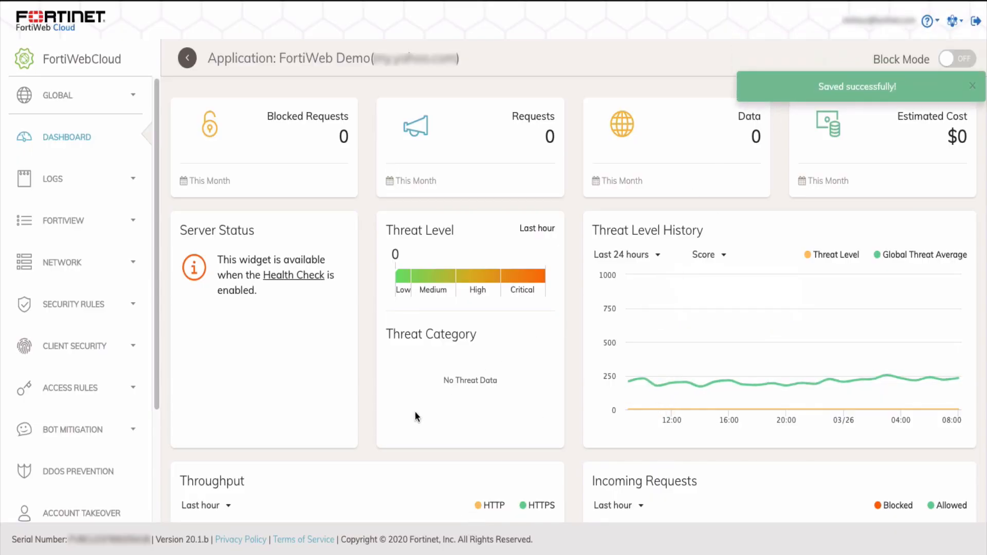
Review the added security rules of the application, going through the Anomaly Detection, Information Leakage and File Protection settings.
{"action": "scroll", "coordinate": [142, 387], "scroll_direction": "down", "scroll_amount": 1}
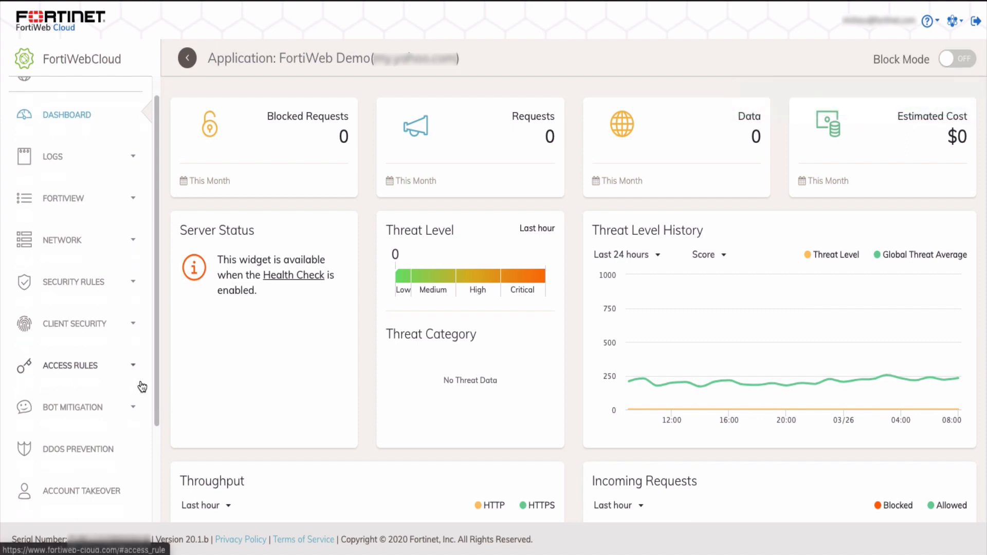
{"action": "scroll", "coordinate": [142, 386], "scroll_direction": "down", "scroll_amount": 5}
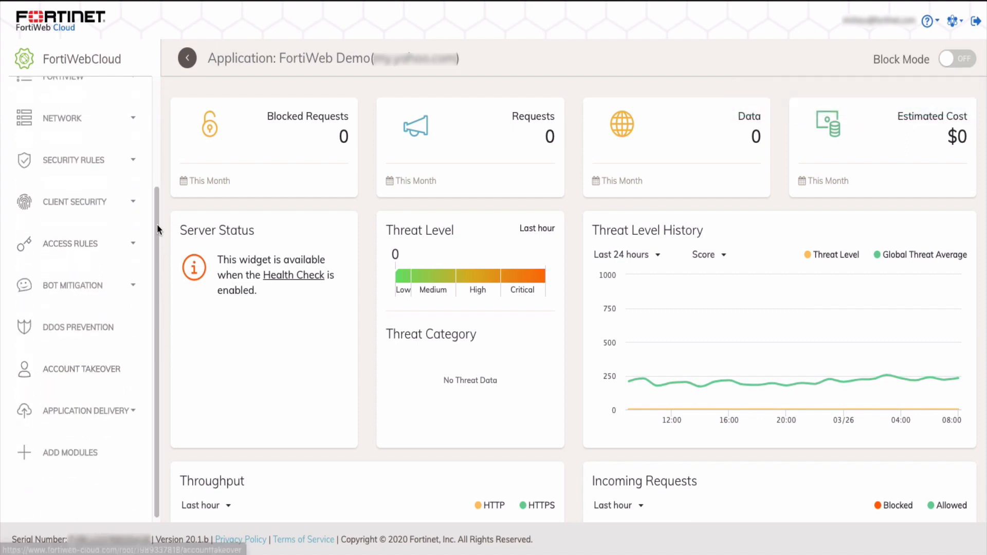
{"action": "left_click", "coordinate": [134, 161]}
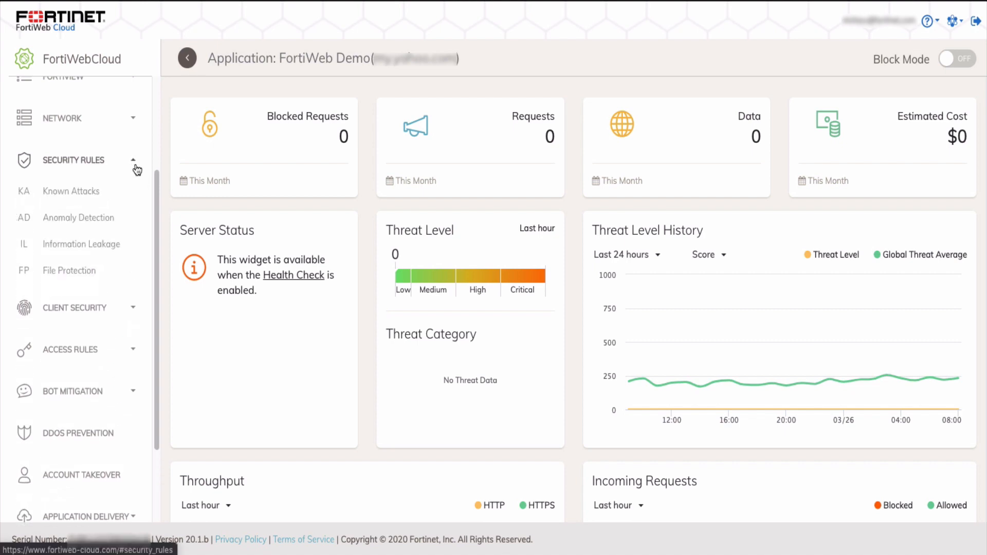
{"action": "left_click", "coordinate": [97, 221]}
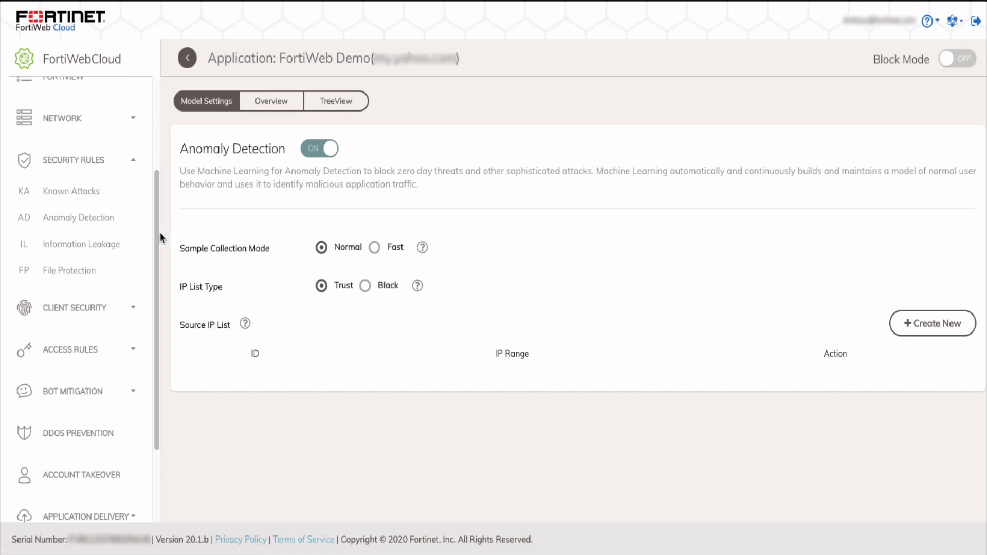
{"action": "left_click", "coordinate": [101, 248]}
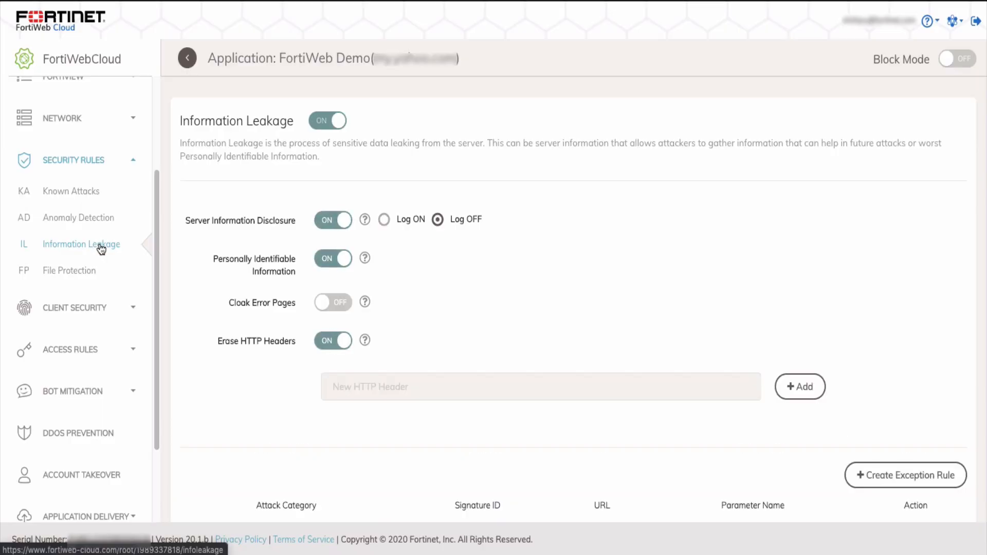
{"action": "left_click", "coordinate": [88, 274]}
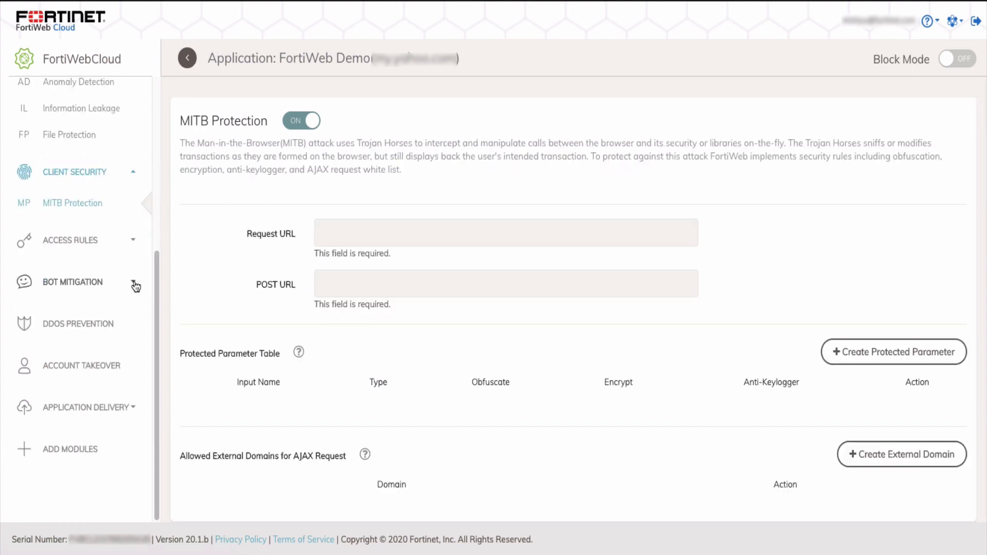
Review the Biometrics Based Detection, Threshold Based Detection and Bot Deception settings, and open Account Takeover.
{"action": "left_click", "coordinate": [135, 283]}
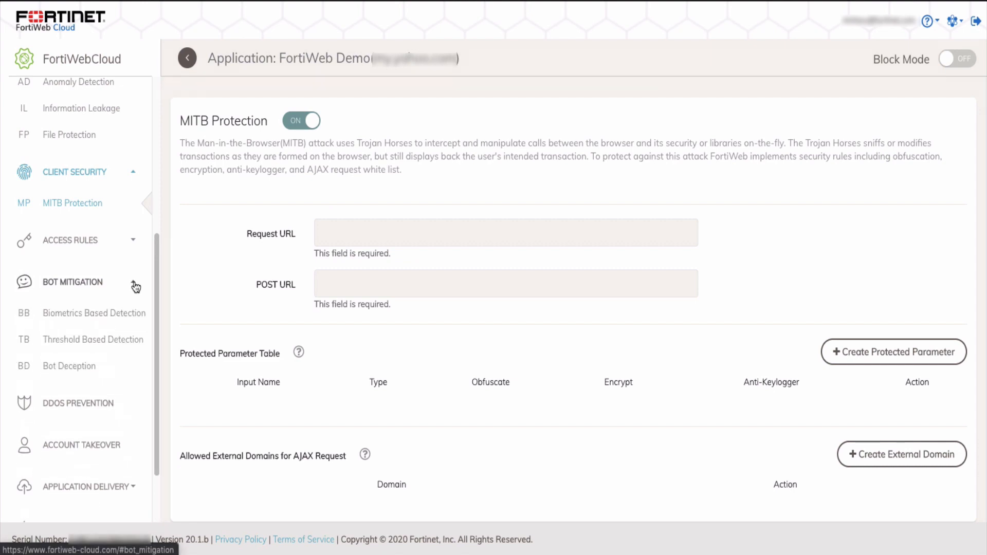
{"action": "left_click", "coordinate": [101, 317]}
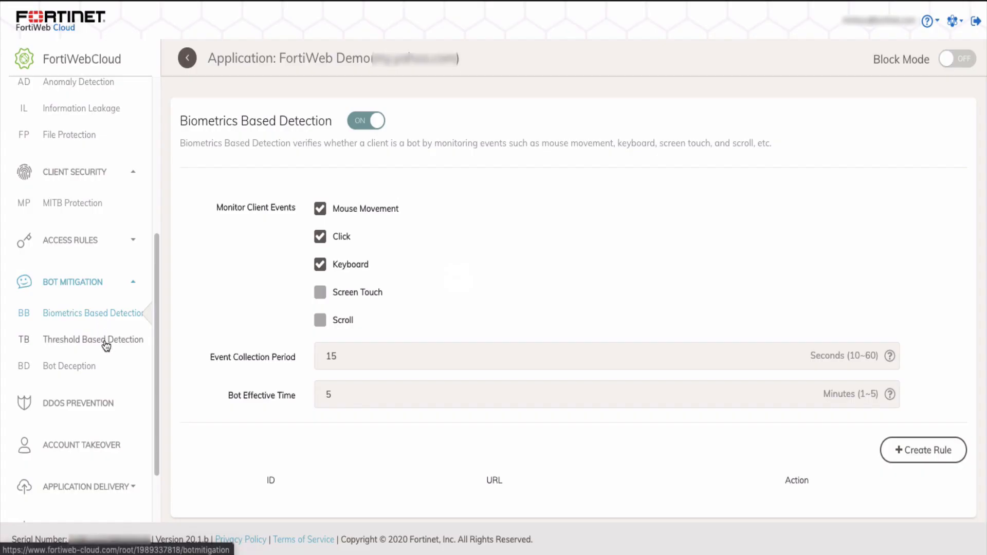
{"action": "left_click", "coordinate": [106, 342]}
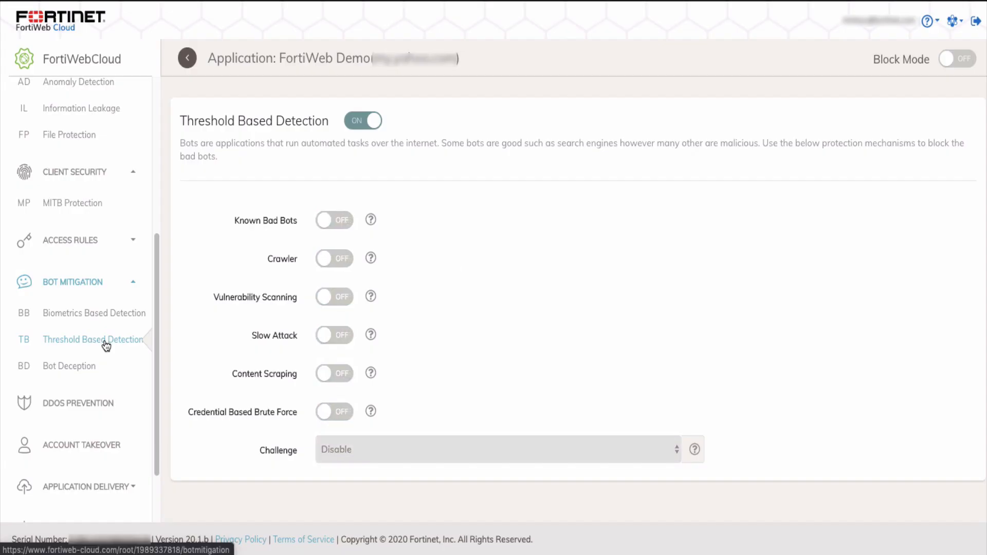
{"action": "left_click", "coordinate": [93, 373]}
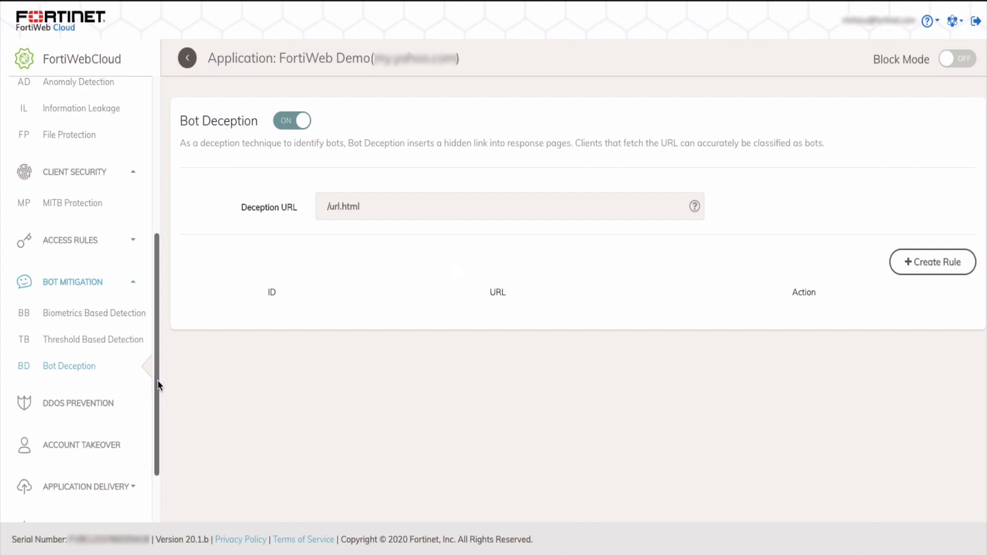
{"action": "left_click_drag", "start_coordinate": [156, 377], "coordinate": [151, 425]}
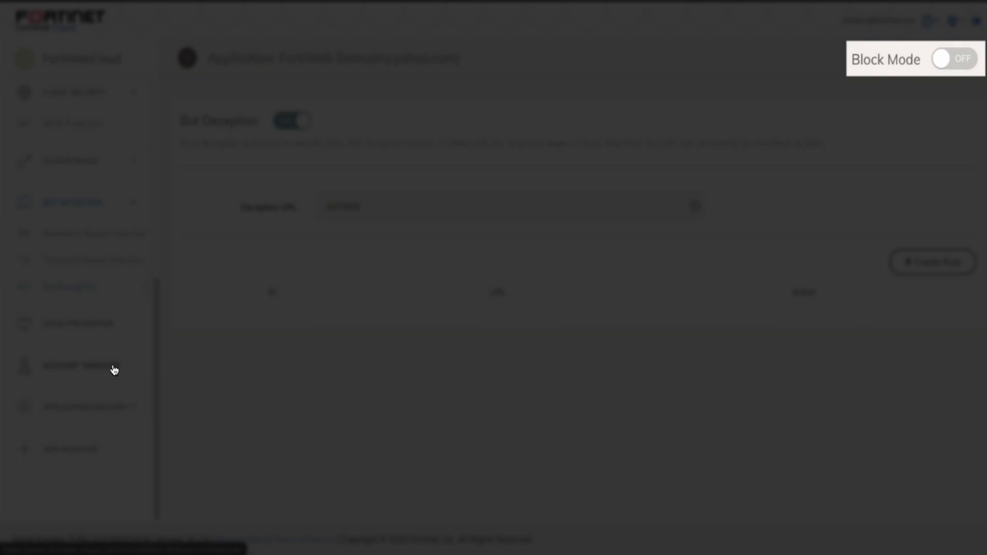
{"action": "left_click", "coordinate": [115, 369]}
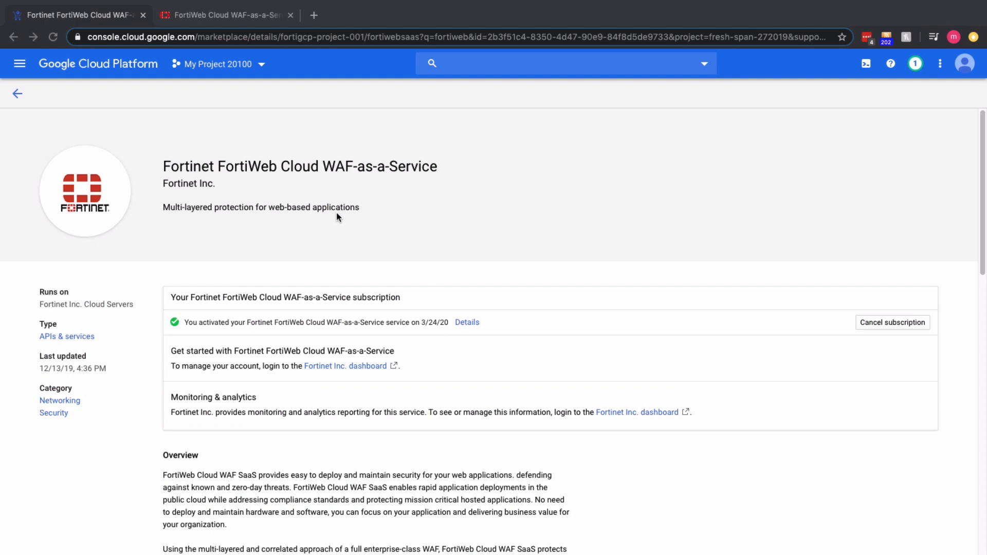
In the Google Cloud Marketplace listing of FortiWeb Cloud WAF-as-a-Service, find the documentation and open the FortiWeb Cloud WAF User Guide.
{"action": "scroll", "coordinate": [336, 212], "scroll_direction": "down", "scroll_amount": 10}
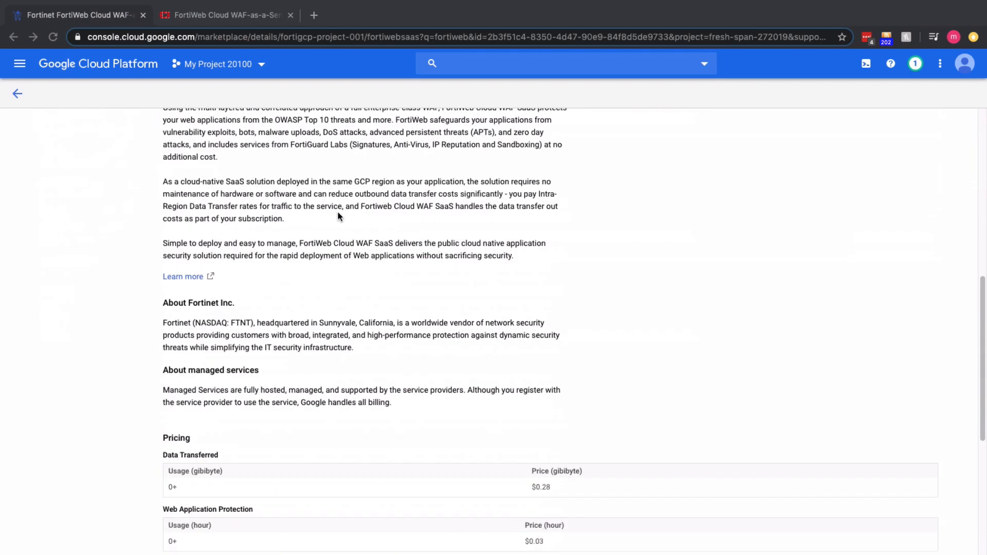
{"action": "scroll", "coordinate": [338, 212], "scroll_direction": "down", "scroll_amount": 4}
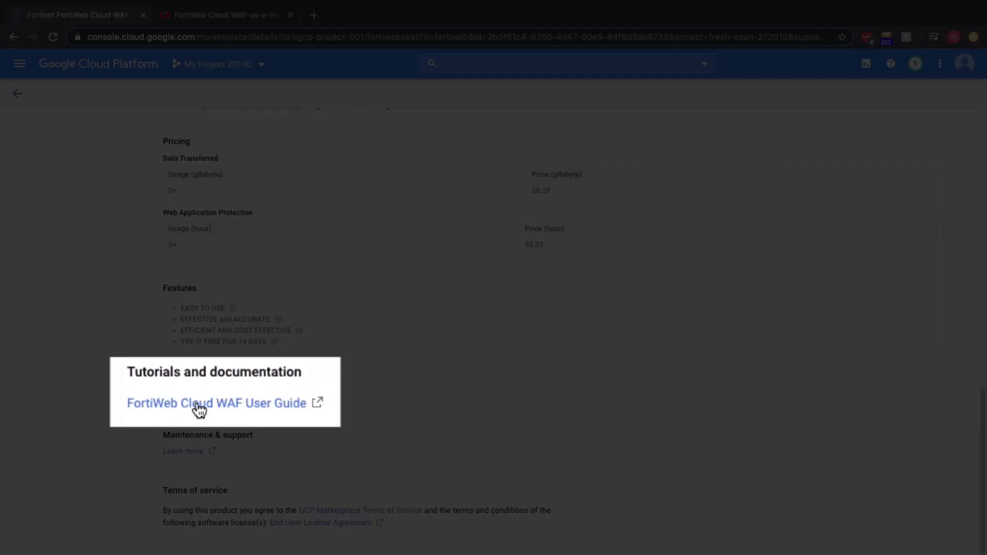
{"action": "left_click", "coordinate": [207, 396]}
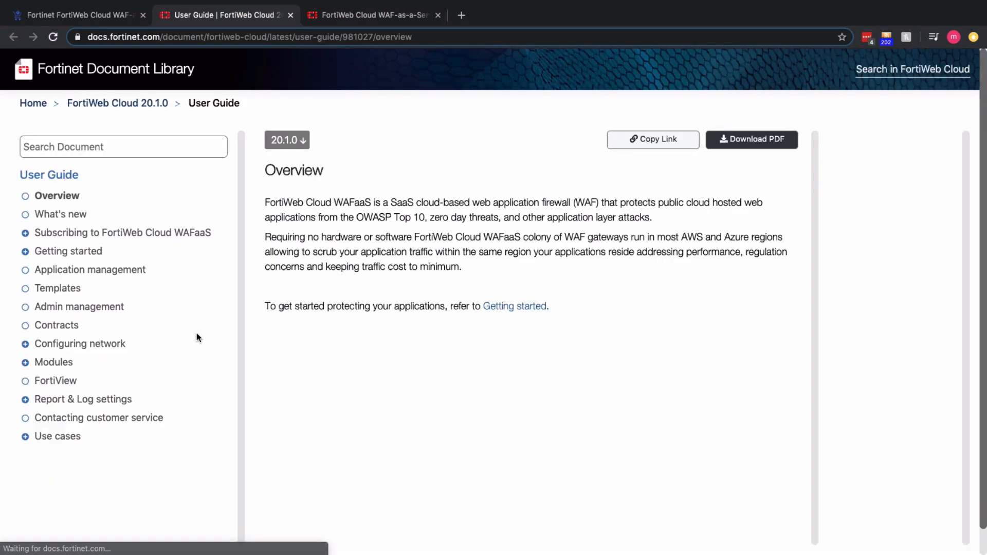
Open the user guide topic Subscribing on Google Cloud Platform (GCP) Marketplace and read its subscription steps.
{"action": "left_click", "coordinate": [25, 232]}
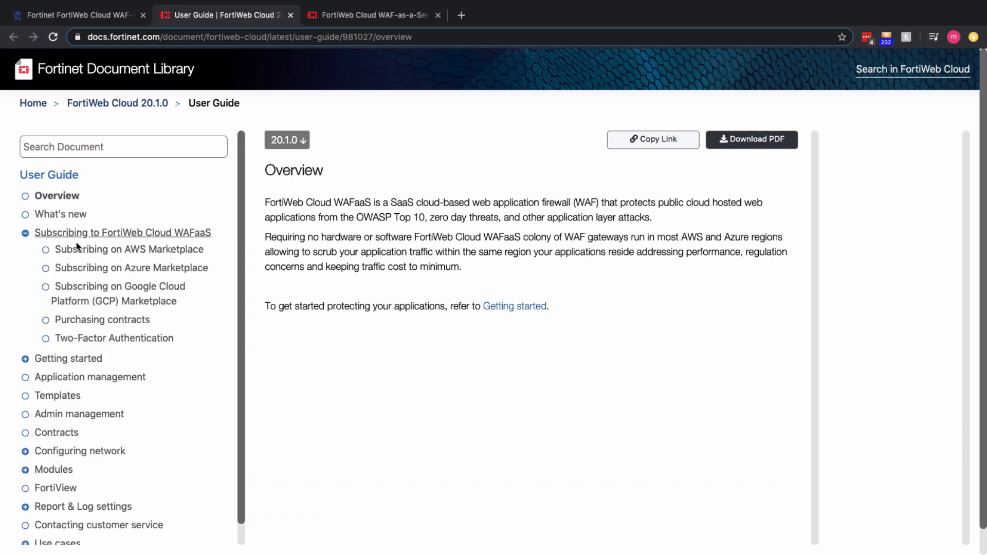
{"action": "left_click", "coordinate": [136, 292]}
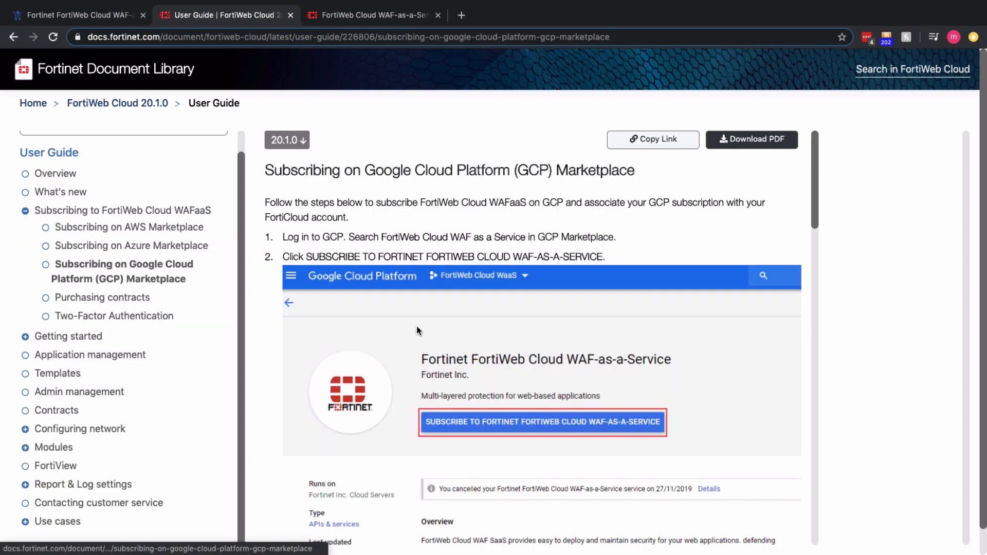
{"action": "scroll", "coordinate": [600, 357], "scroll_direction": "down", "scroll_amount": 1}
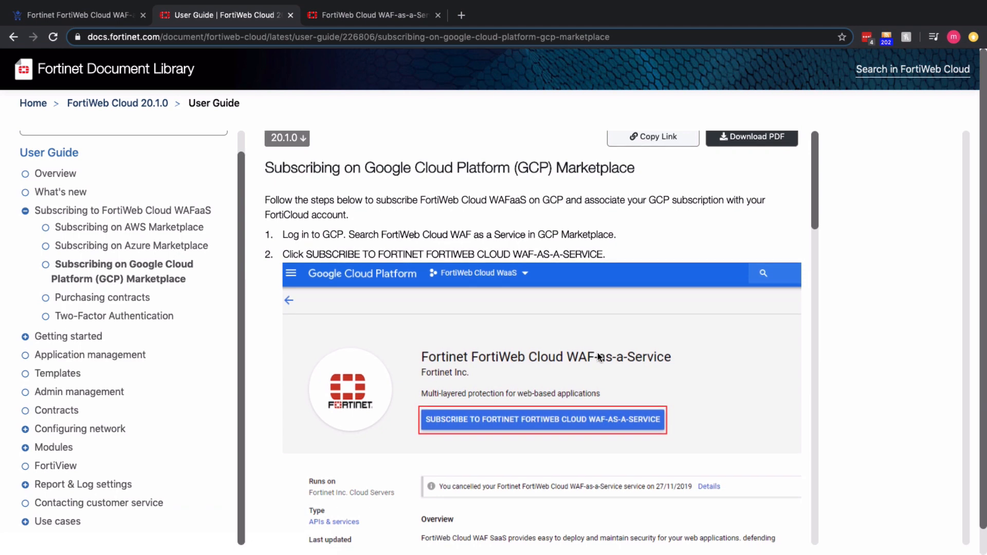
{"action": "scroll", "coordinate": [602, 355], "scroll_direction": "down", "scroll_amount": 3}
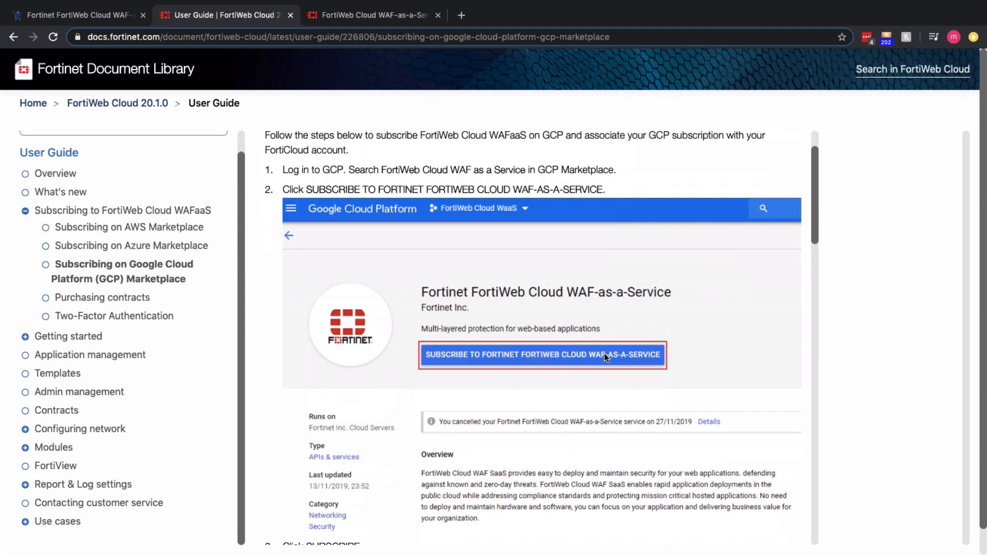
{"action": "scroll", "coordinate": [608, 356], "scroll_direction": "down", "scroll_amount": 2}
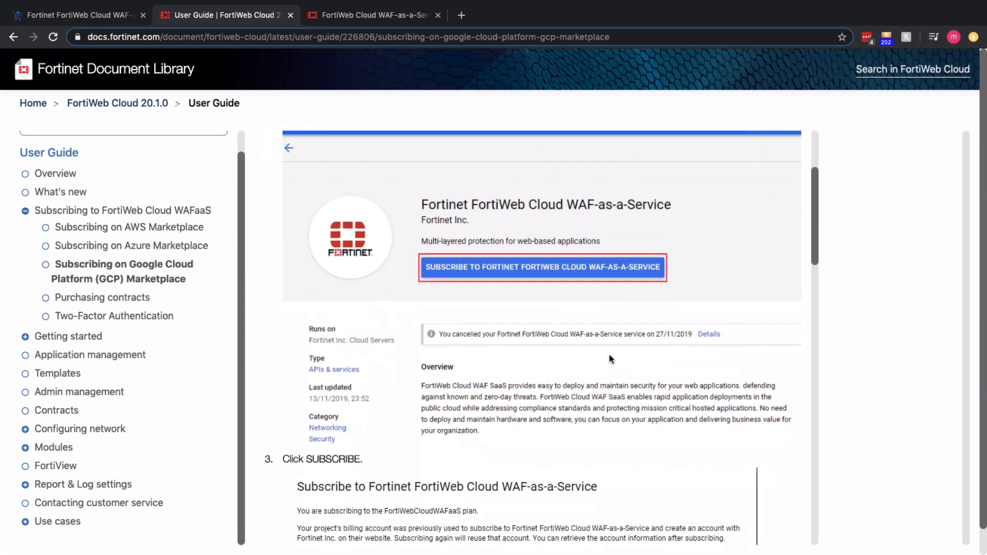